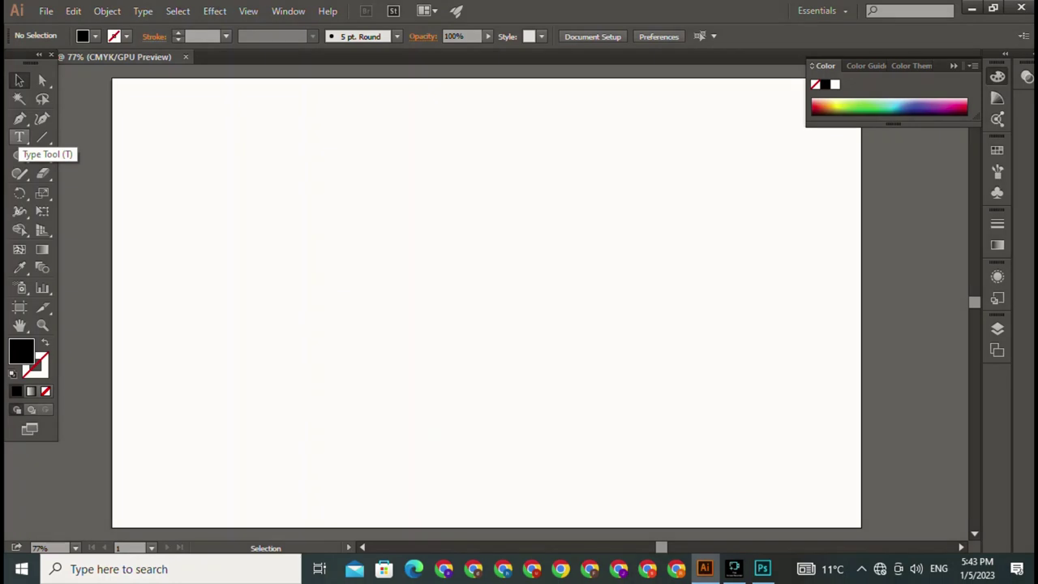
# Draw a tall, narrow closed black triangle with the Pen tool, then deselect it
pyautogui.click(19, 119)
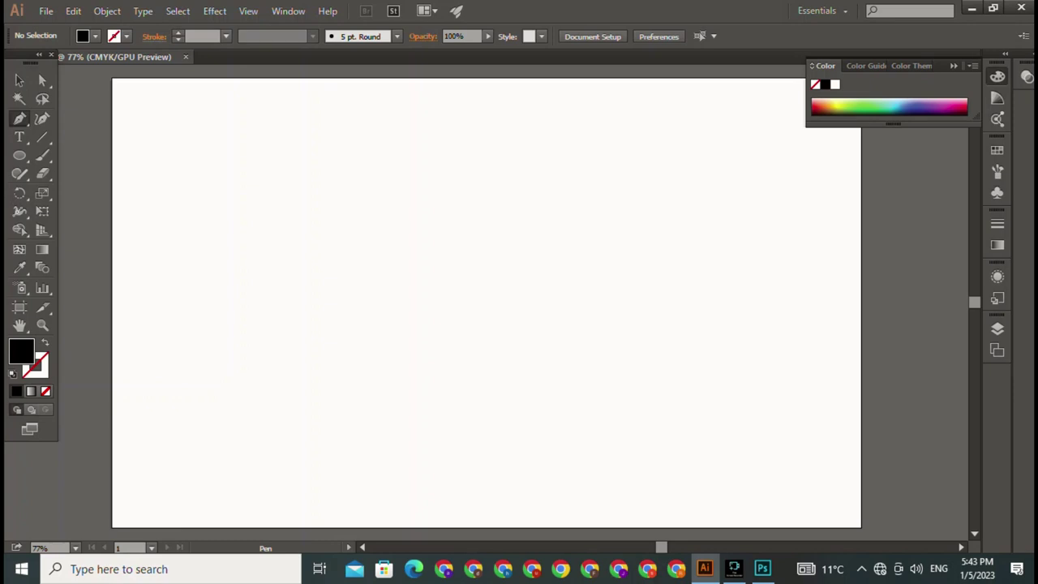
pyautogui.click(397, 148)
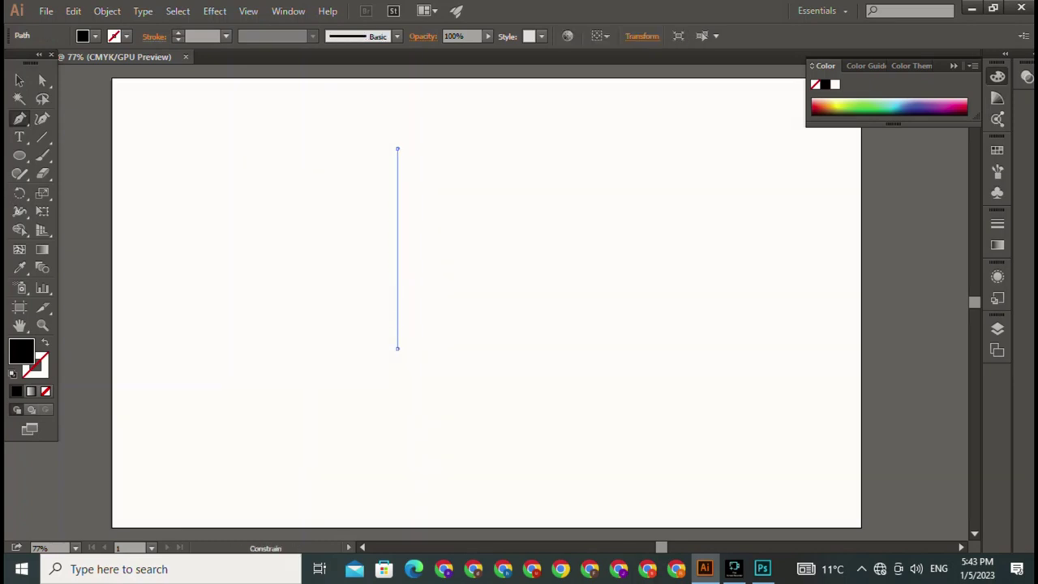
pyautogui.click(397, 348)
pyautogui.moveTo(398, 348); pyautogui.dragTo(416, 348)
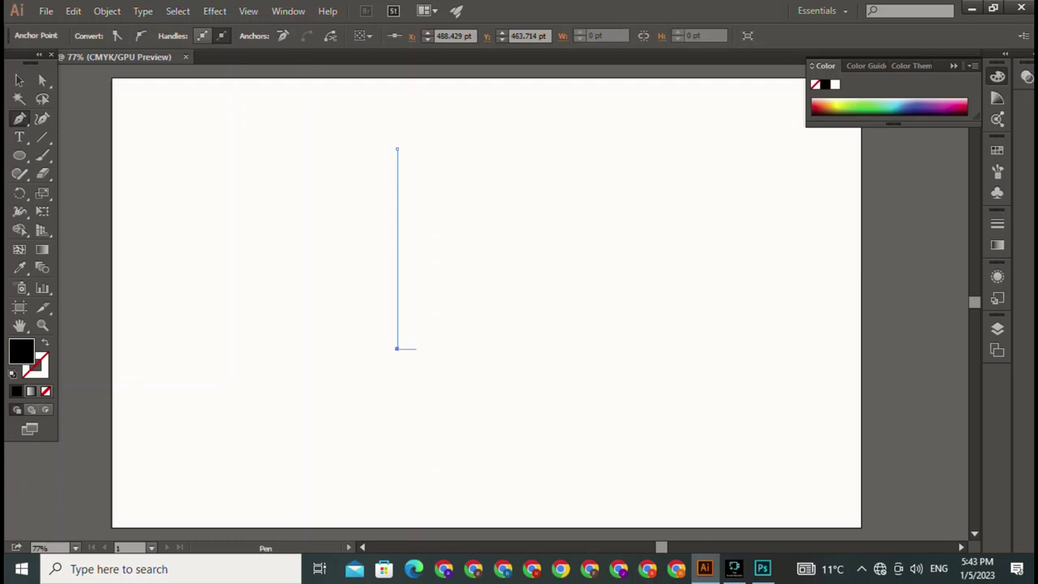
pyautogui.click(417, 349)
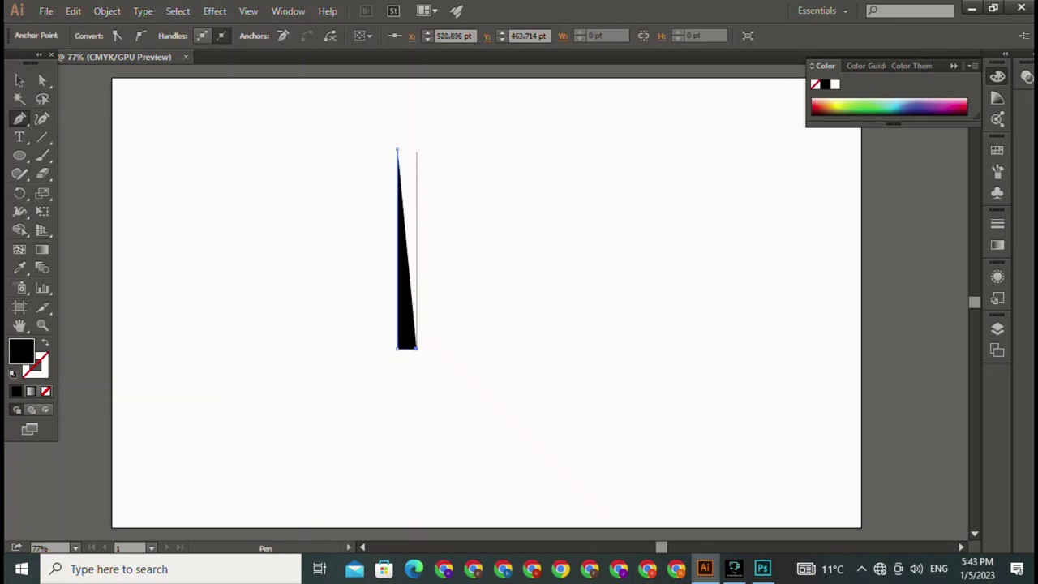
pyautogui.click(396, 149)
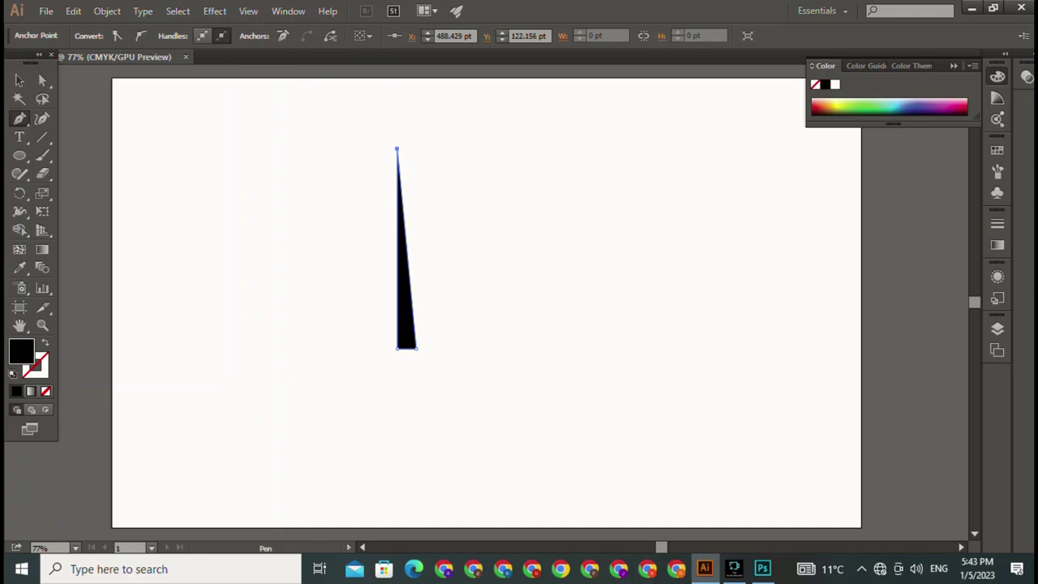
pyautogui.click(19, 80)
pyautogui.hotkey('ctrl', 'shift', 'a')
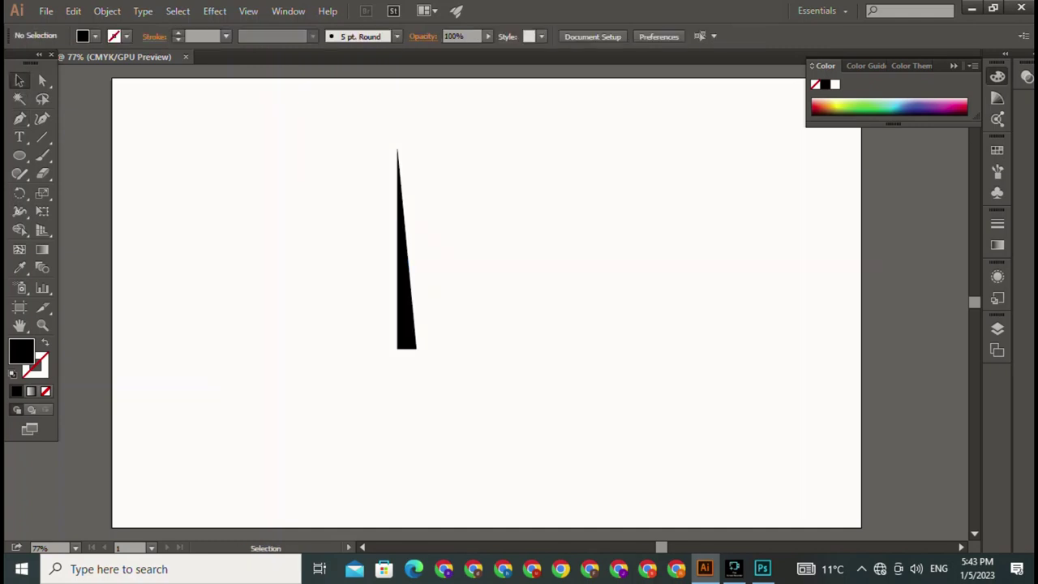
# Rotate the triangle slightly off vertical and shift it a little right and down
pyautogui.hotkey('ctrl', 'a')
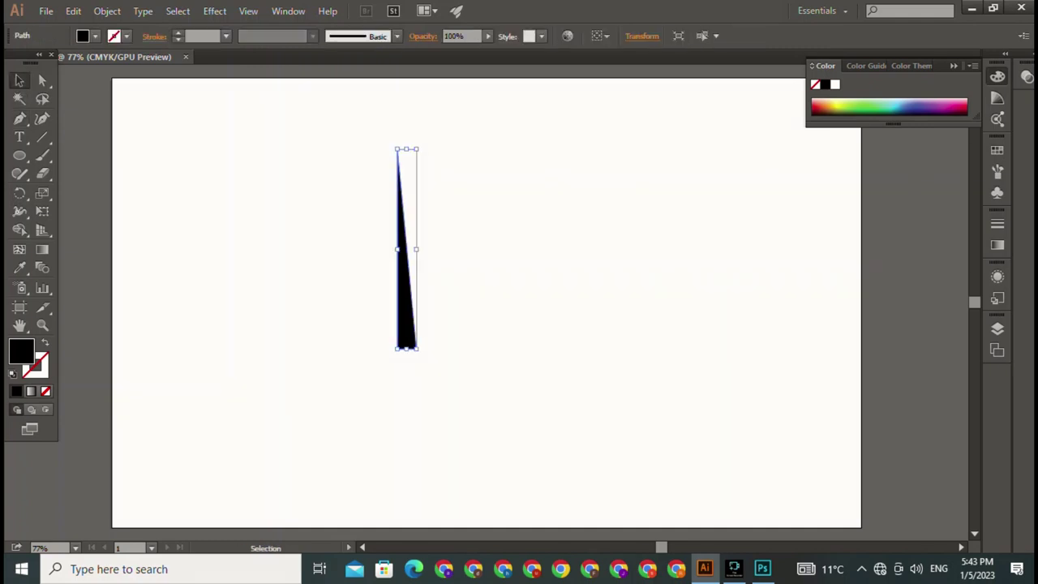
pyautogui.hotkey('ctrl', 'shift', 'b')
pyautogui.moveTo(397, 150); pyautogui.dragTo(476, 178)
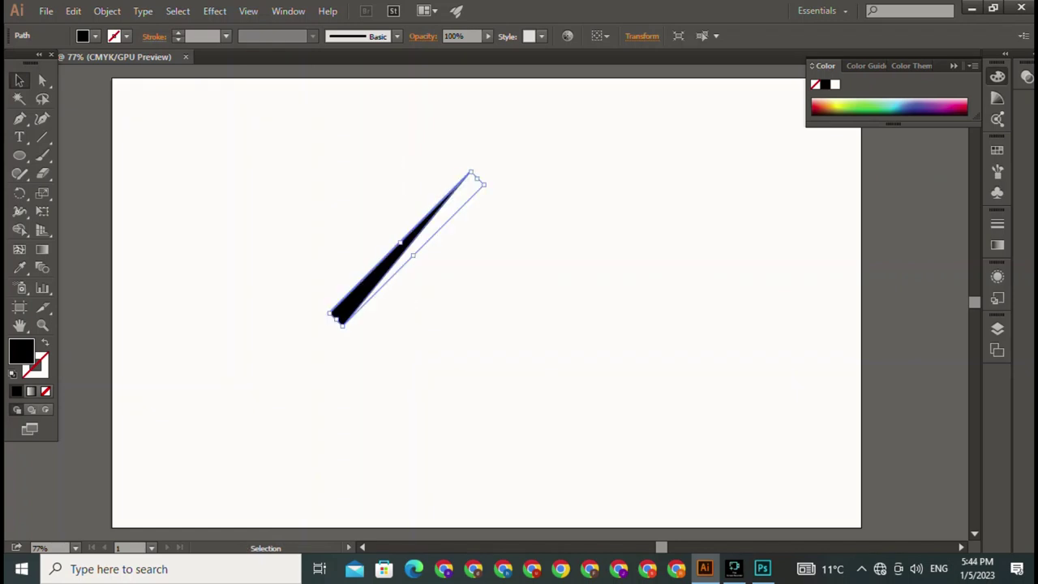
pyautogui.moveTo(478, 180); pyautogui.dragTo(432, 152)
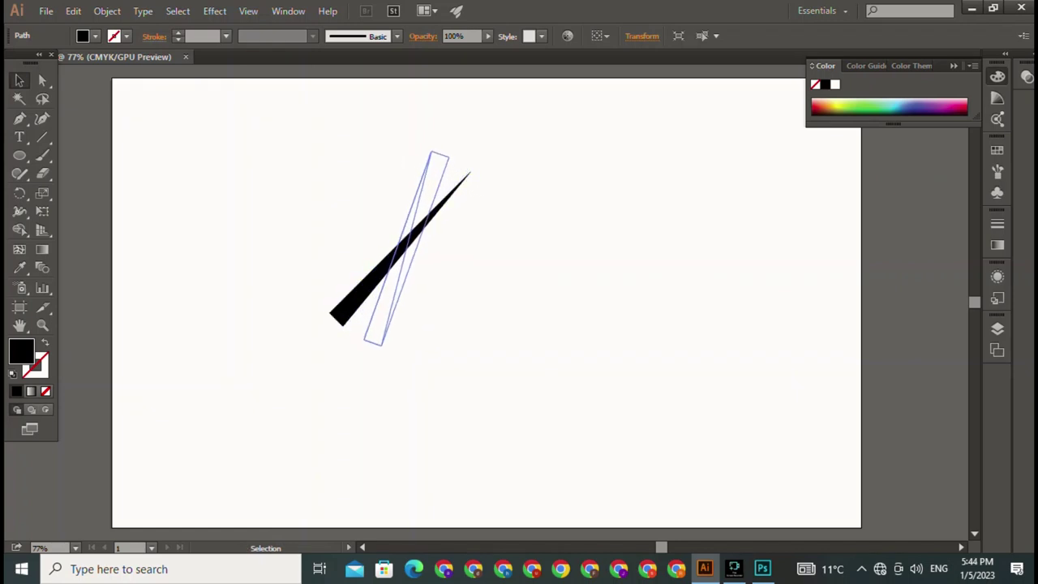
pyautogui.hotkey('ctrl', 'shift', 'a')
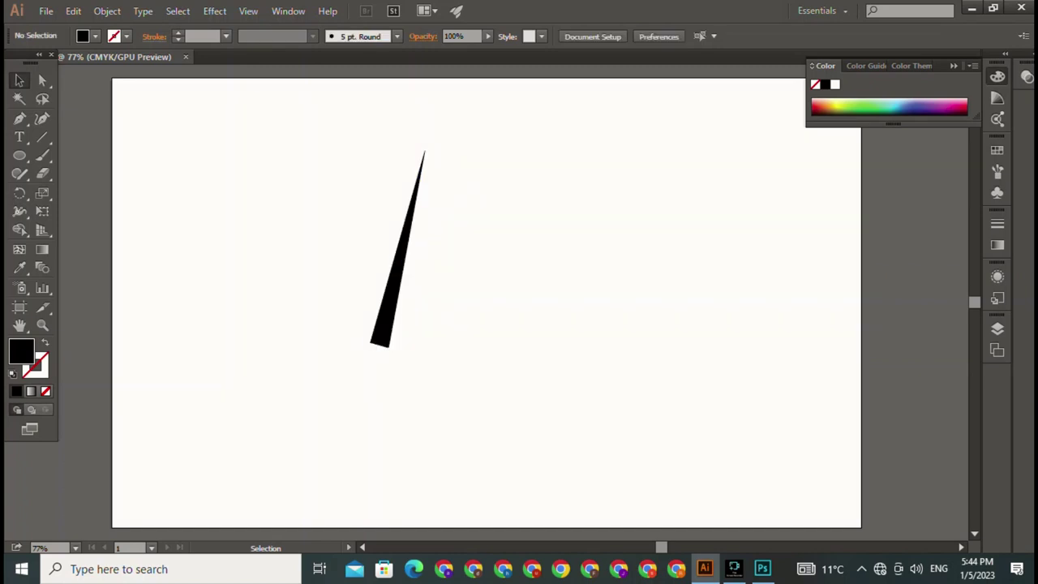
pyautogui.hotkey('ctrl', 'a')
pyautogui.moveTo(395, 276); pyautogui.dragTo(411, 300)
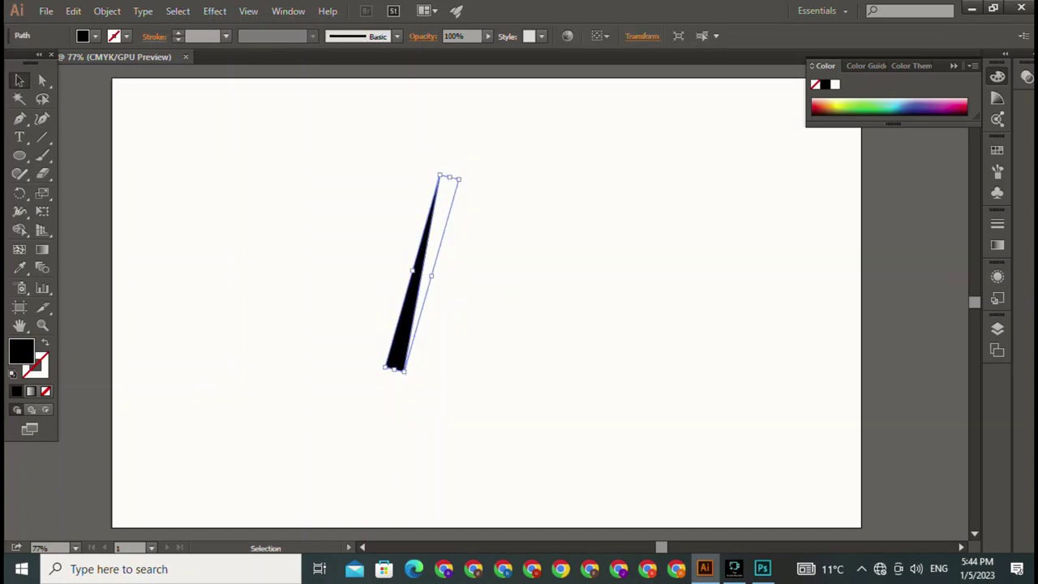
pyautogui.hotkey('ctrl', 'shift', 'a')
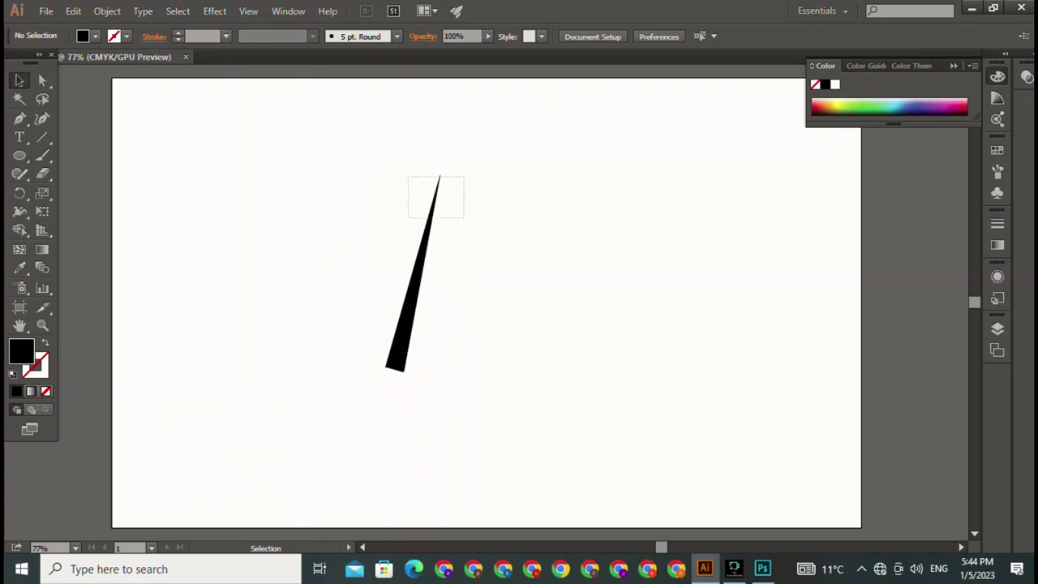
# Tilt the triangle more upright and place a duplicate just to its right
pyautogui.moveTo(408, 176); pyautogui.dragTo(464, 218)
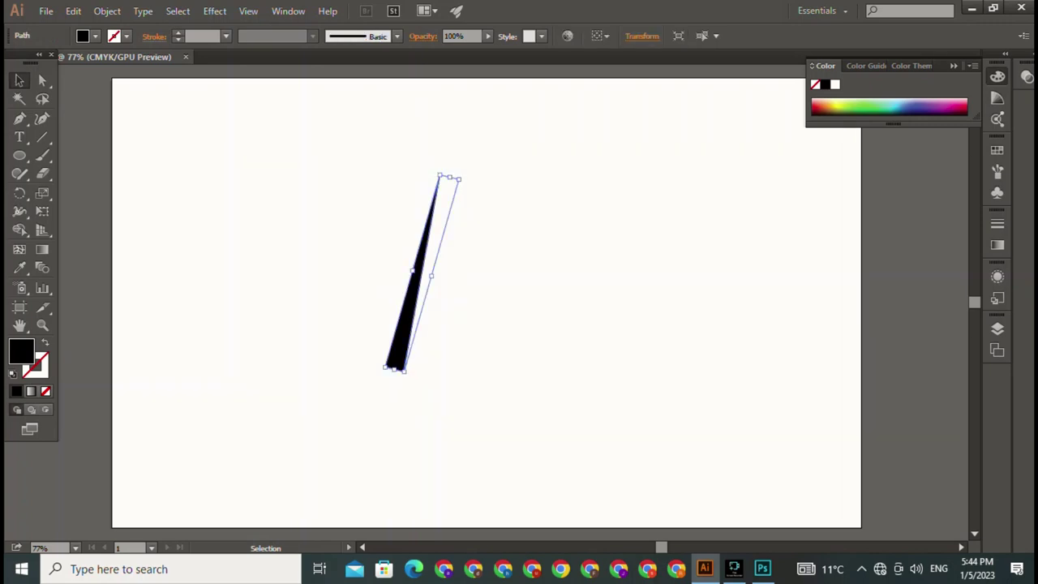
pyautogui.moveTo(438, 175); pyautogui.dragTo(429, 174)
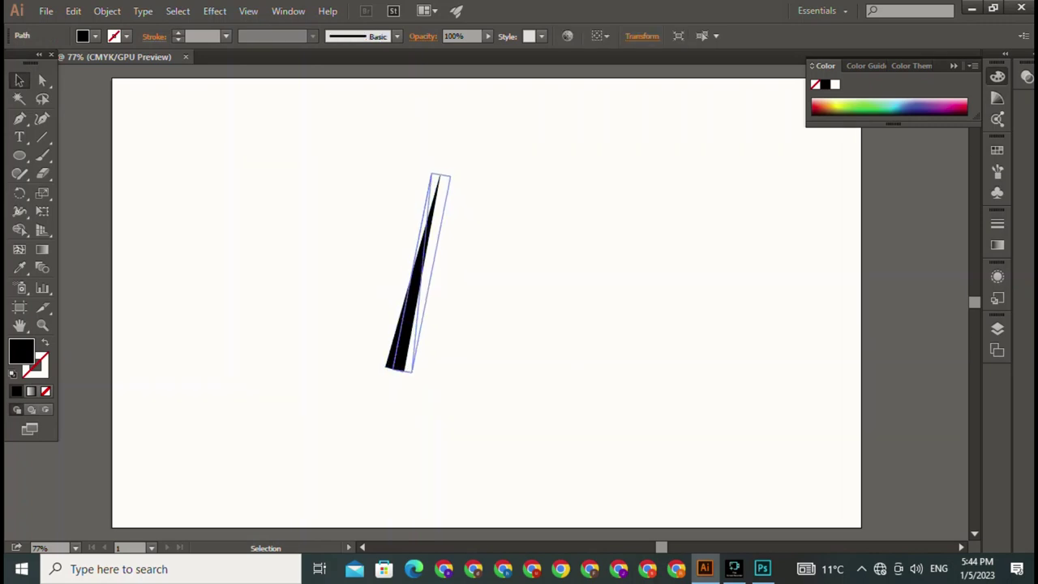
pyautogui.hotkey('ctrl', 'shift', 'a')
pyautogui.hotkey('ctrl', 'a')
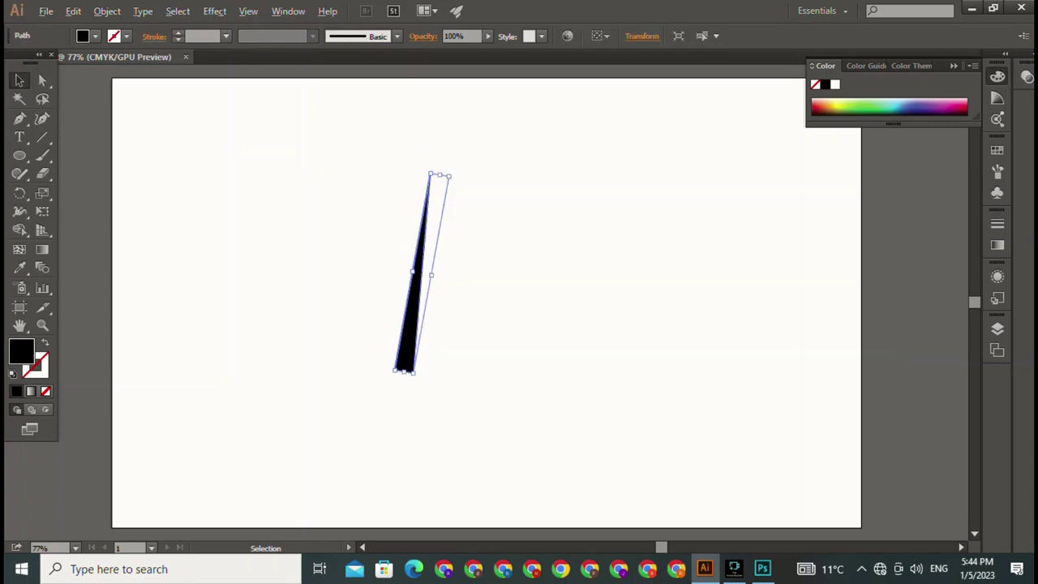
pyautogui.moveTo(414, 316); pyautogui.dragTo(440, 321)
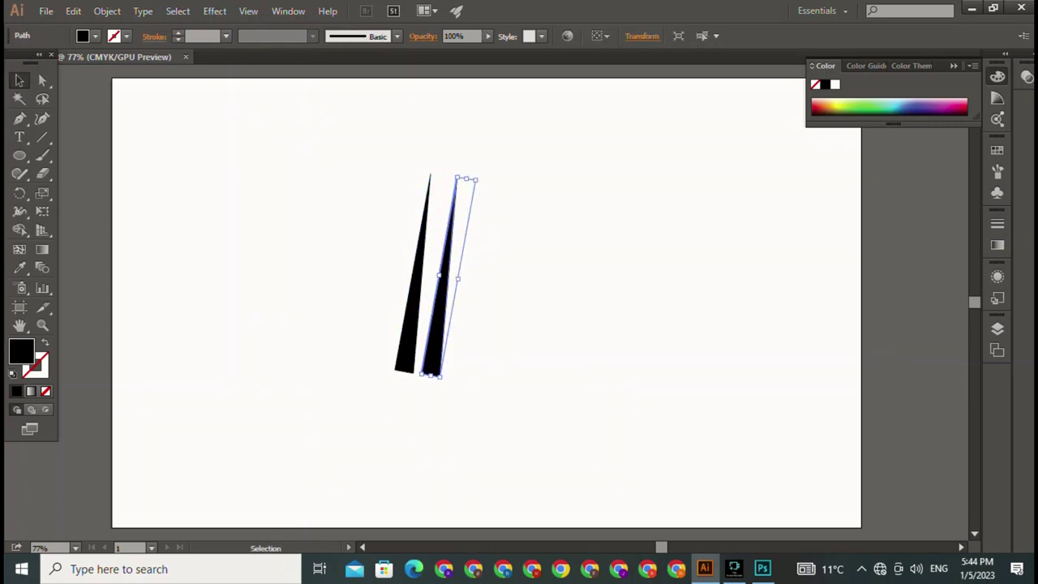
# Reflect the copied triangle vertically and nudge it so both blades meet at their tips
pyautogui.rightClick(451, 273)
pyautogui.moveTo(496, 471)
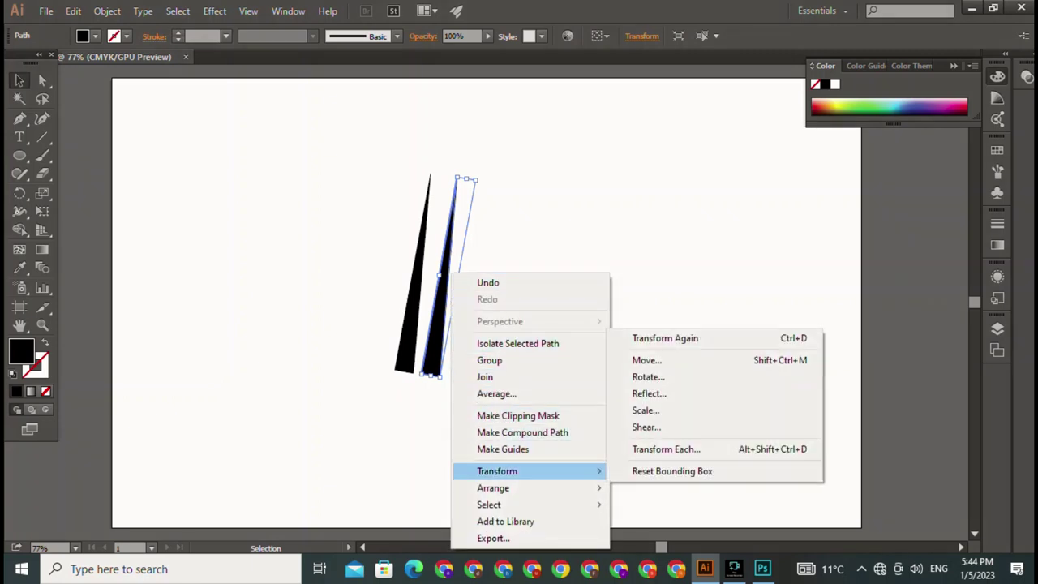
pyautogui.click(648, 393)
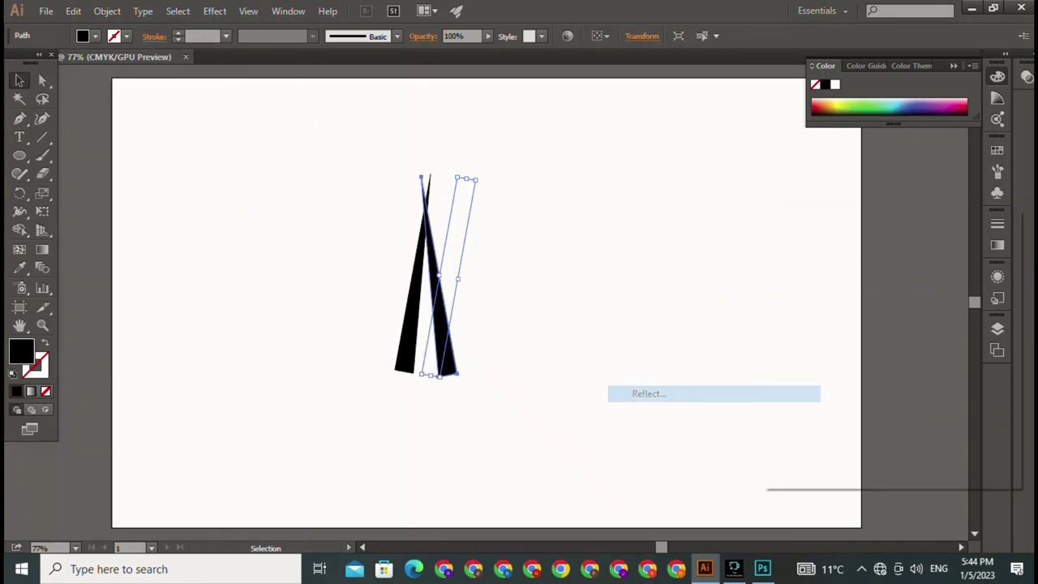
pyautogui.click(894, 450)
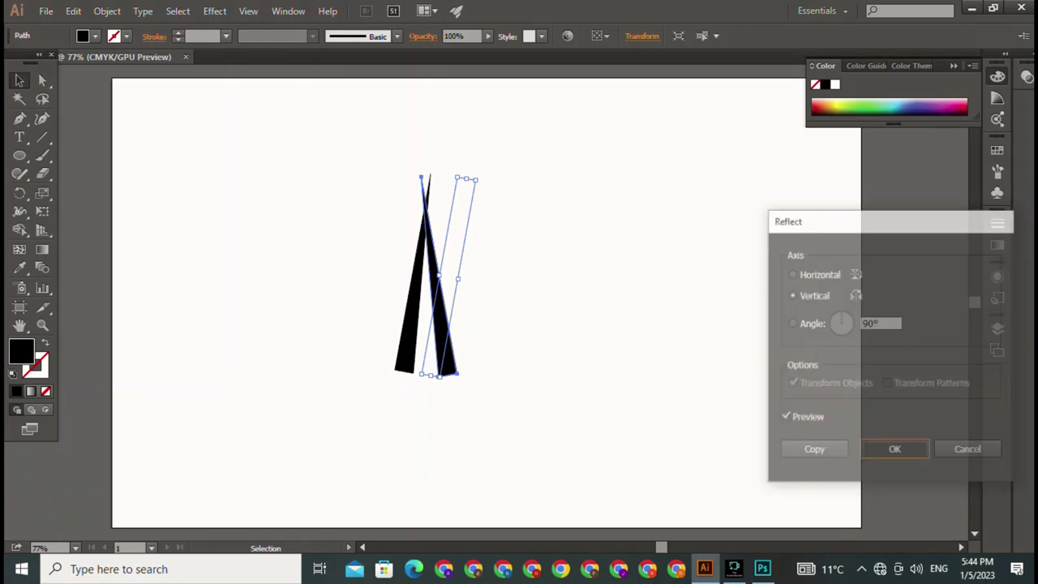
pyautogui.moveTo(441, 324); pyautogui.dragTo(449, 325)
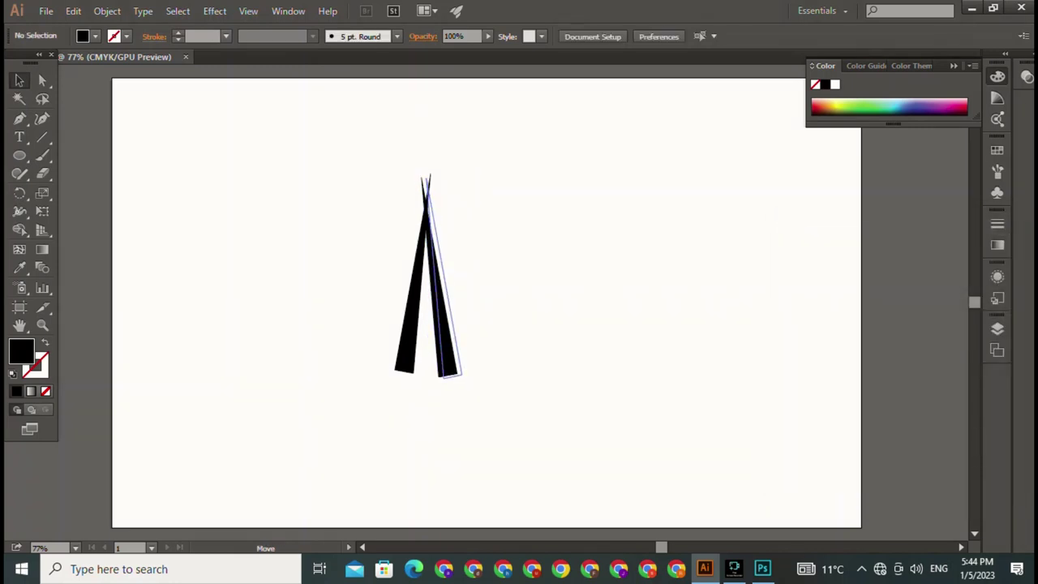
pyautogui.press('Up')
pyautogui.press('Up')
pyautogui.press('Up')
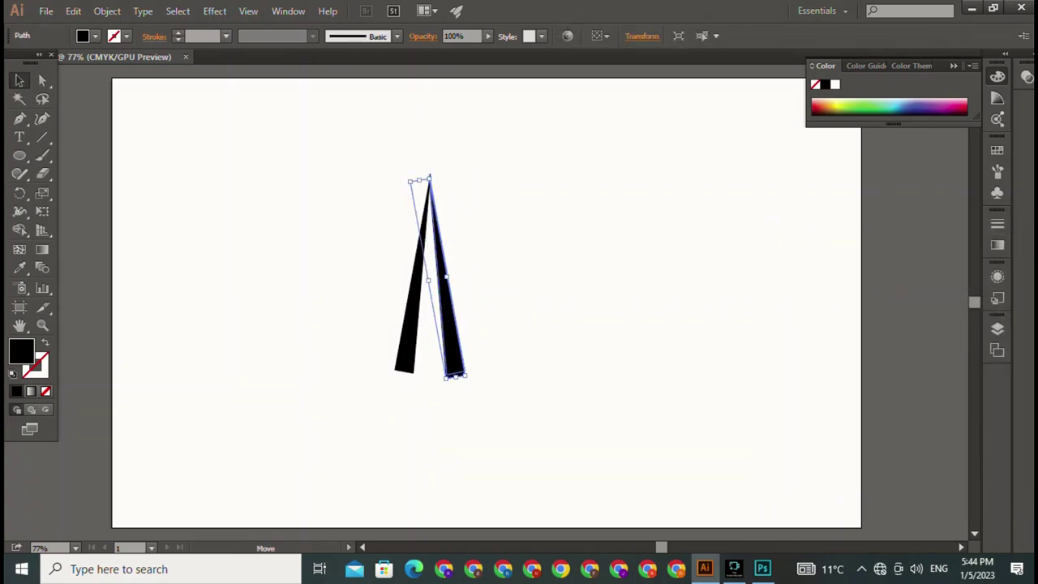
pyautogui.press('Up')
pyautogui.press('Up')
pyautogui.hotkey('ctrl', 'shift', 'a')
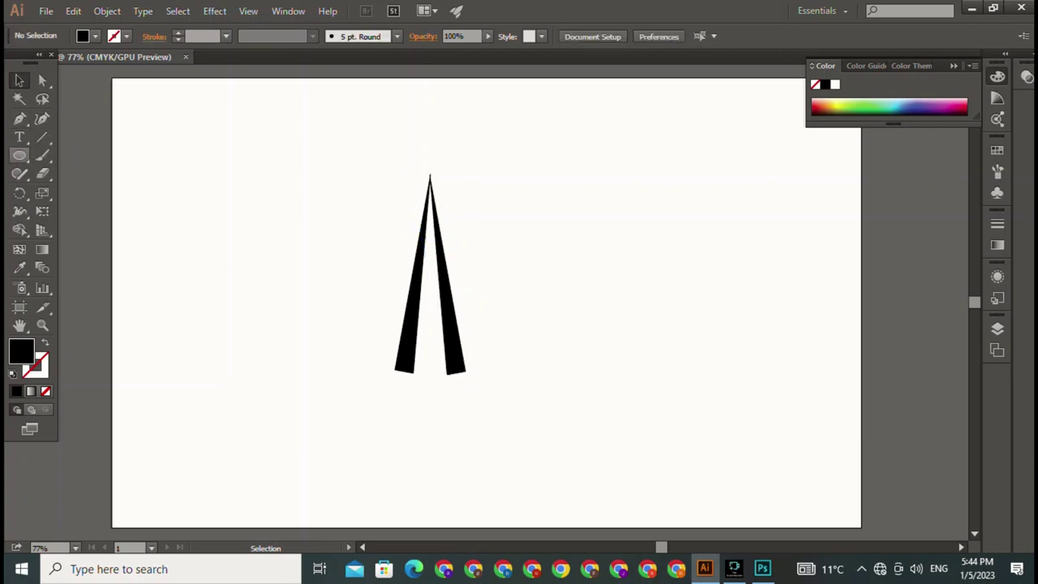
# Draw a thin horizontal bar and move it onto the A as a crossbar
pyautogui.moveTo(19, 155); pyautogui.dragTo(89, 154)
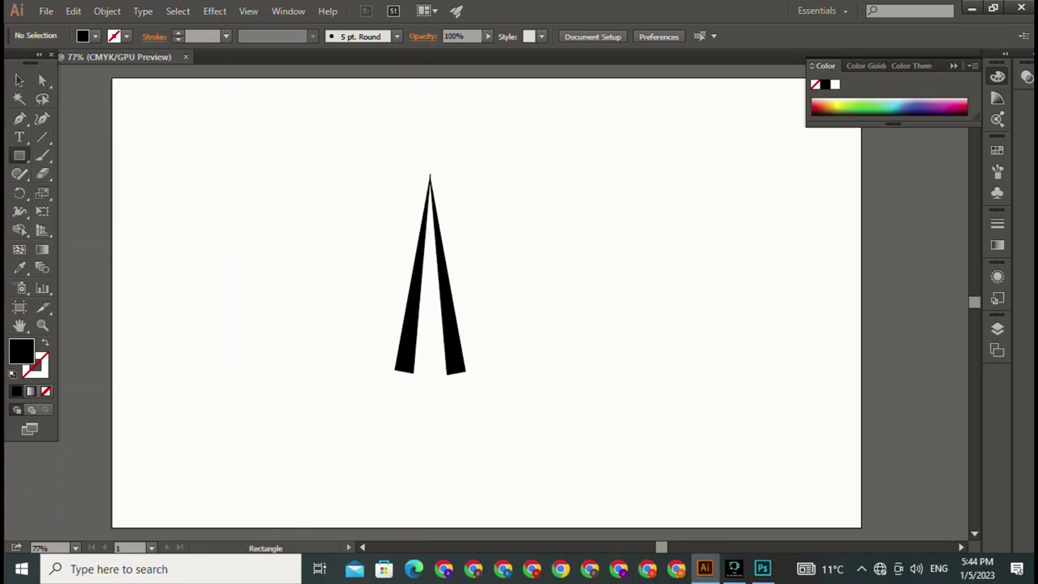
pyautogui.moveTo(211, 149); pyautogui.dragTo(274, 155)
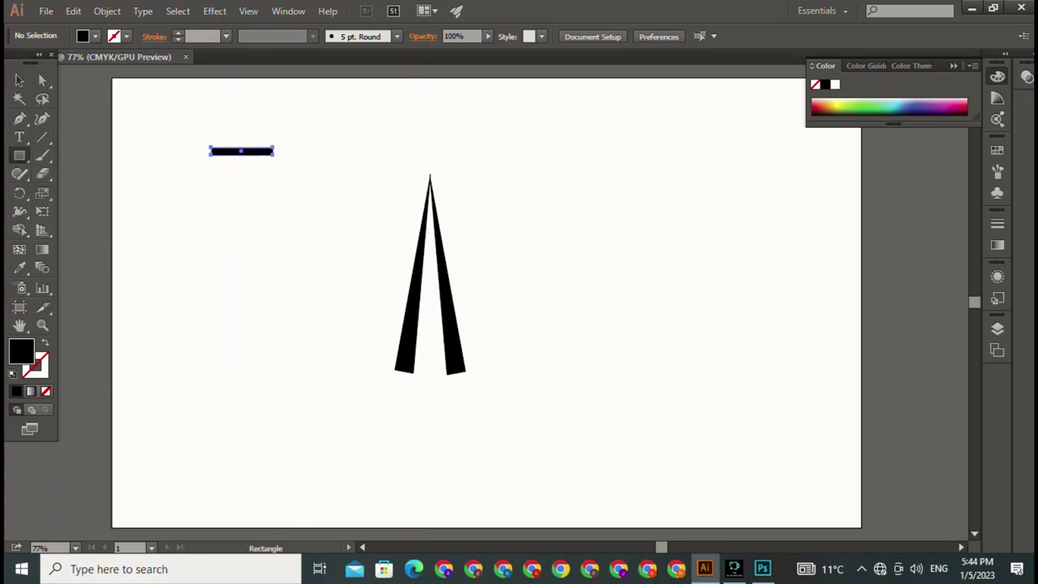
pyautogui.press('v')
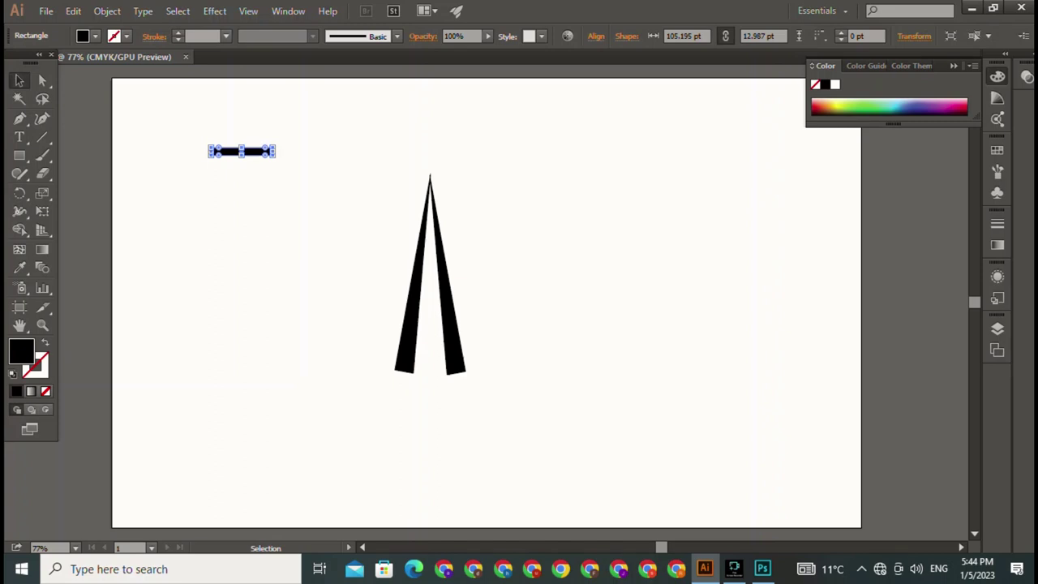
pyautogui.hotkey('ctrl', 'shift', 'a')
pyautogui.moveTo(242, 151); pyautogui.dragTo(435, 300)
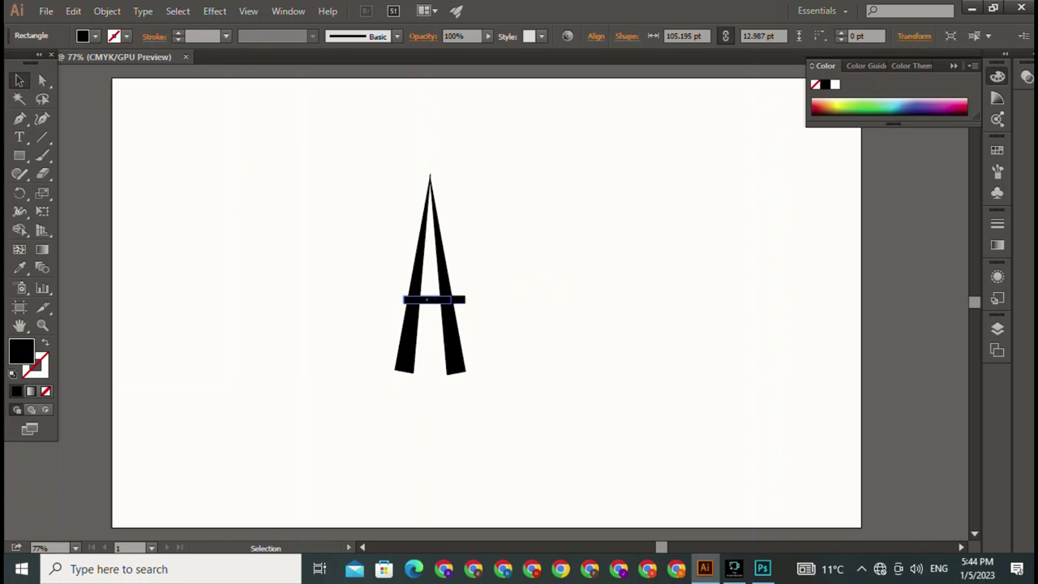
# Resize the crossbar to fit between the A's legs and nudge it slightly up
pyautogui.moveTo(466, 299); pyautogui.dragTo(454, 293)
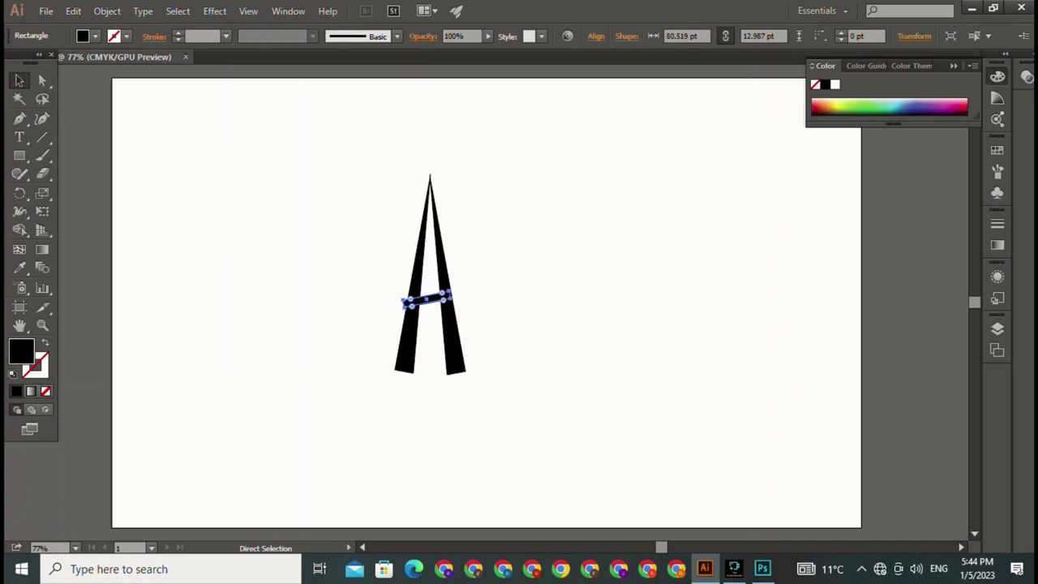
pyautogui.hotkey('ctrl', 'z')
pyautogui.moveTo(426, 299); pyautogui.dragTo(429, 299)
pyautogui.hotkey('ctrl', 'shift', 'a')
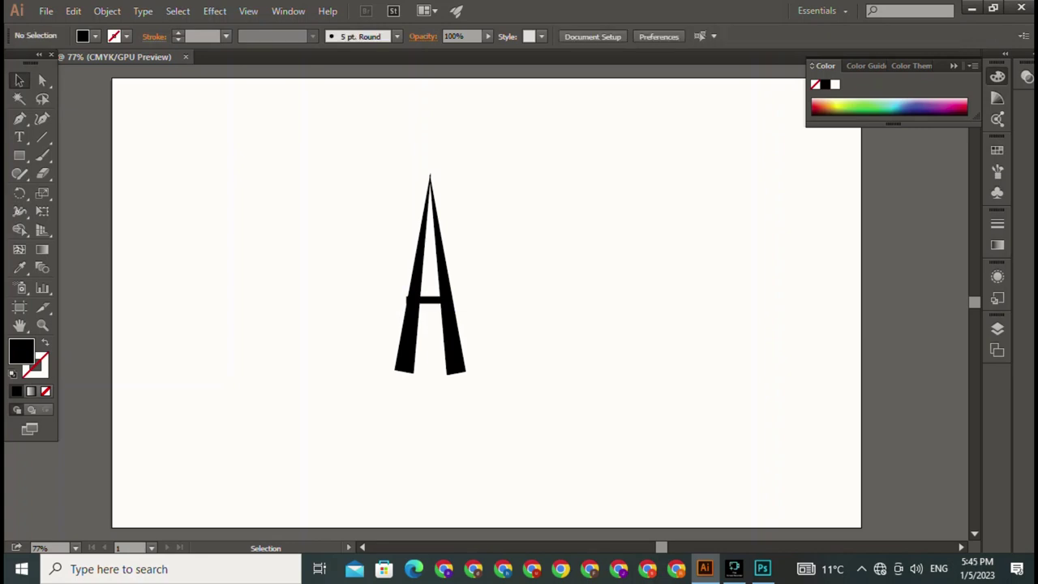
pyautogui.click(428, 300)
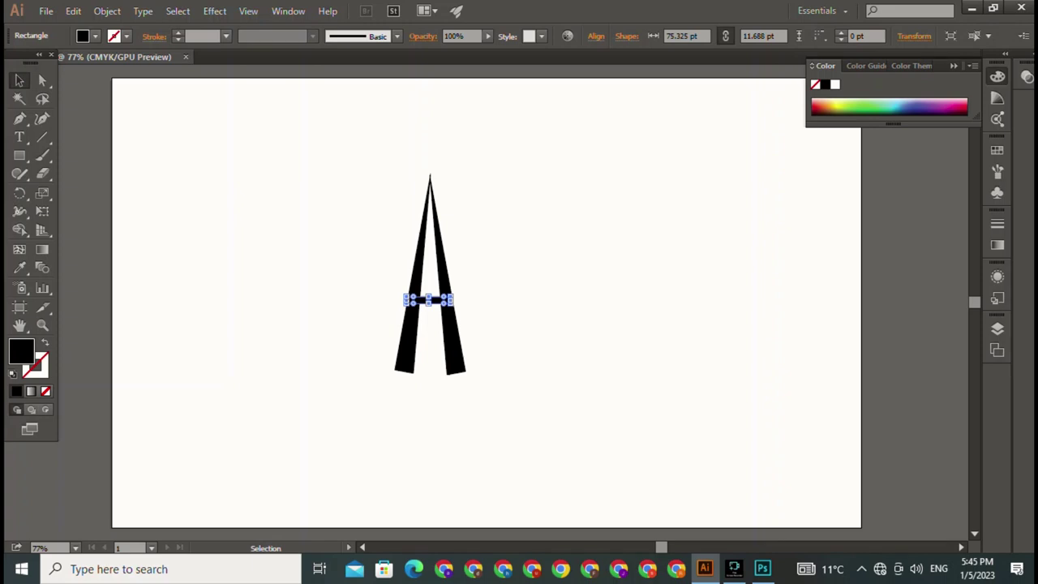
pyautogui.press('Up')
pyautogui.press('Up')
pyautogui.hotkey('ctrl', 'shift', 'a')
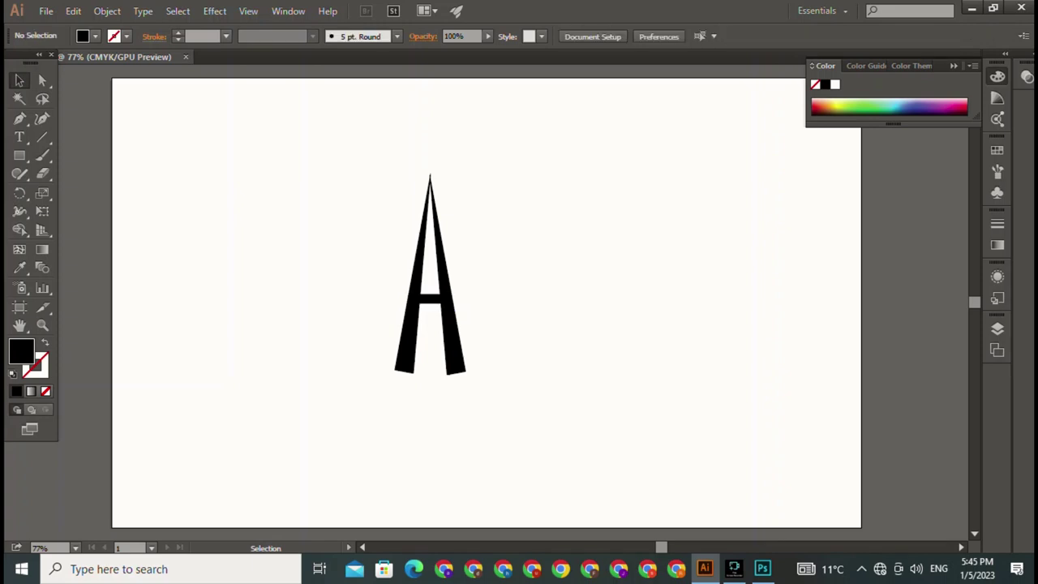
# Select the A's top anchor with Direct Selection and round its tip slightly via the live-corner widget
pyautogui.click(436, 191)
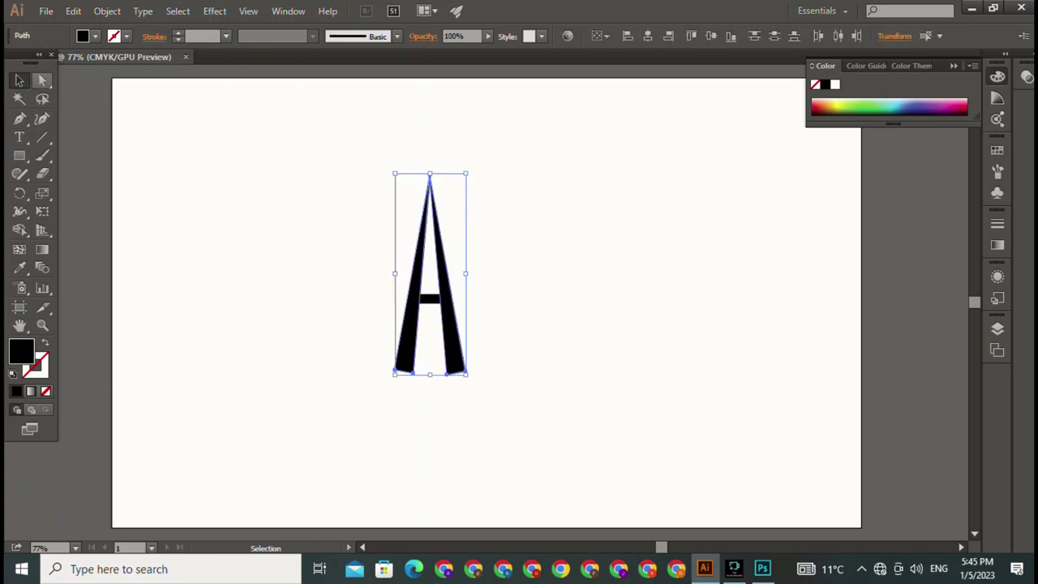
pyautogui.click(42, 80)
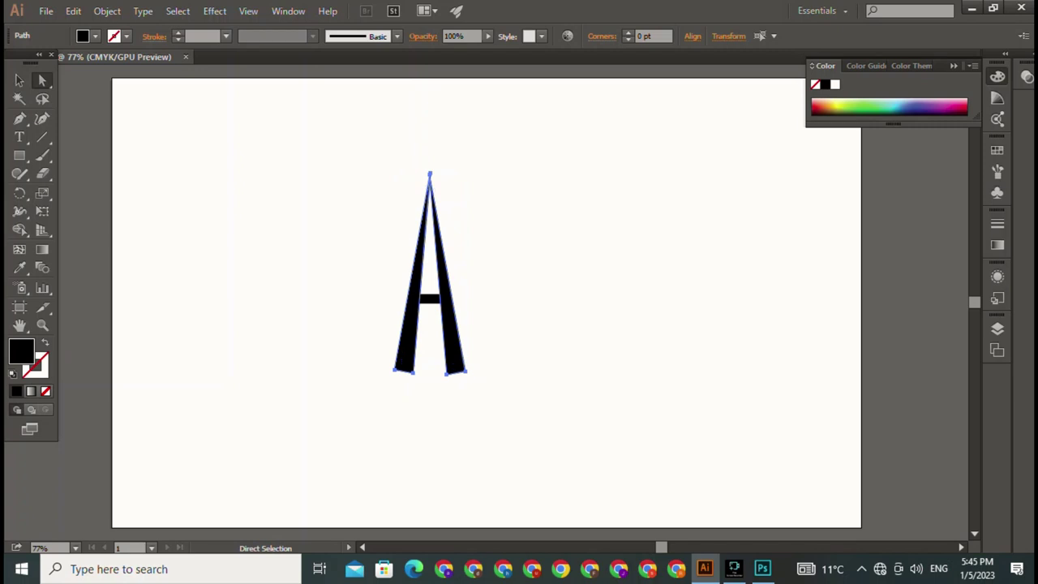
pyautogui.moveTo(406, 152)
pyautogui.mouseDown()
pyautogui.moveTo(438, 191)
pyautogui.moveTo(429, 212)
pyautogui.mouseUp()
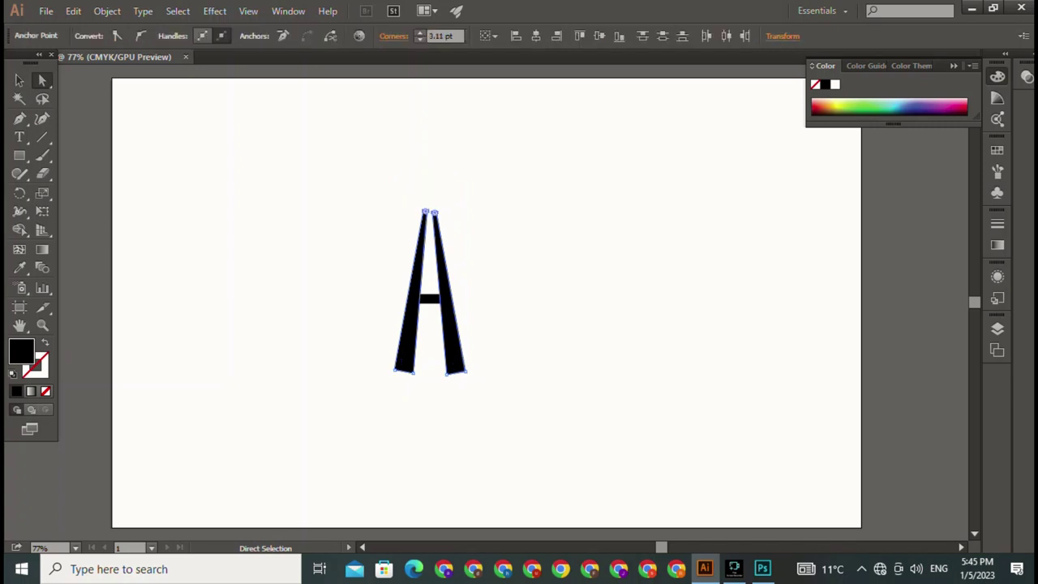
pyautogui.hotkey('ctrl', 'shift', 'a')
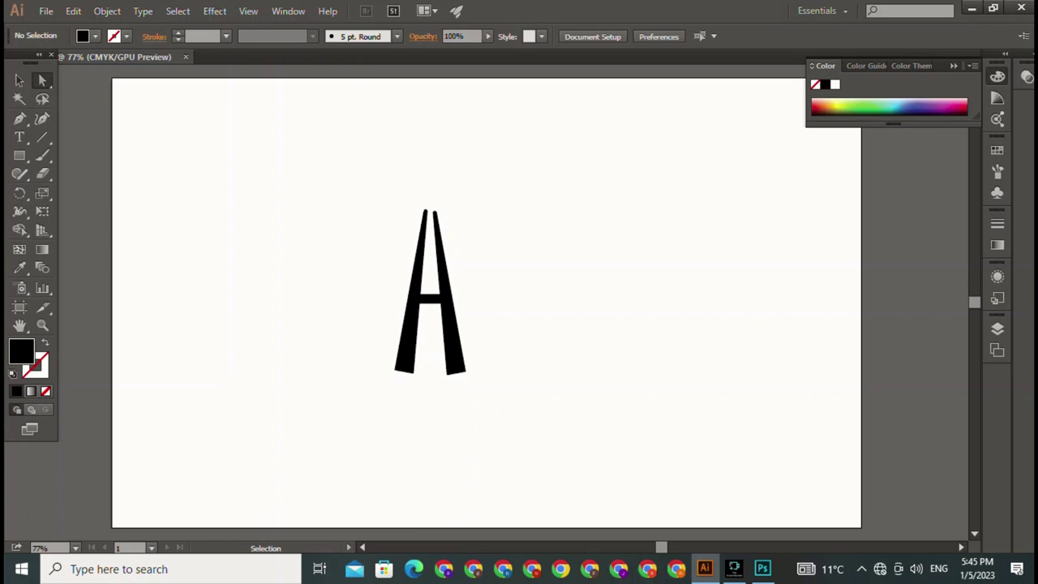
pyautogui.hotkey('ctrl', 'z')
pyautogui.hotkey('ctrl', 'z')
pyautogui.moveTo(451, 168)
pyautogui.mouseDown()
pyautogui.moveTo(408, 196)
pyautogui.moveTo(428, 195)
pyautogui.mouseUp()
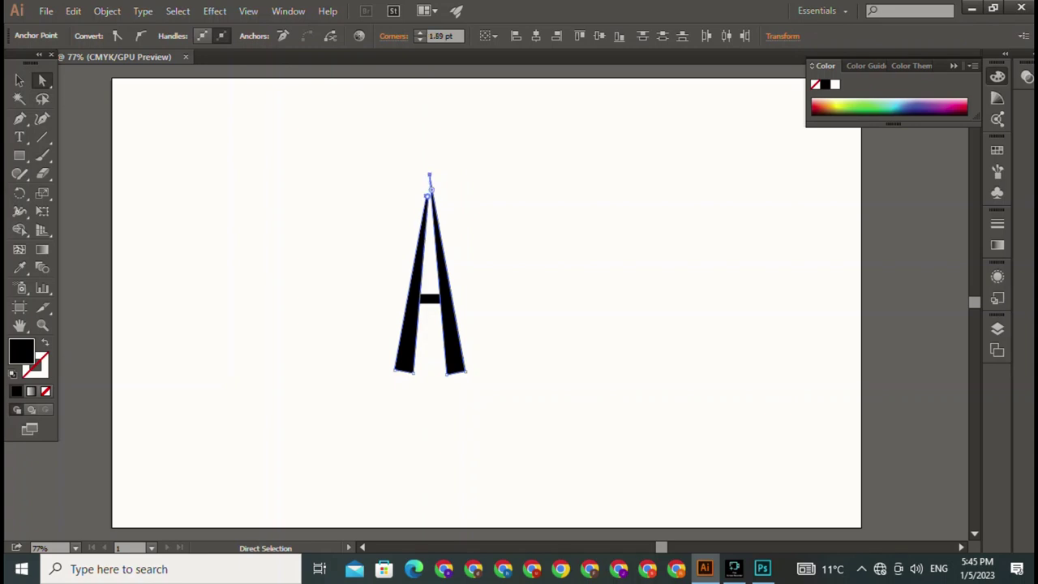
pyautogui.hotkey('ctrl', 'z')
pyautogui.moveTo(430, 187); pyautogui.dragTo(430, 196)
pyautogui.hotkey('ctrl', 'shift', 'a')
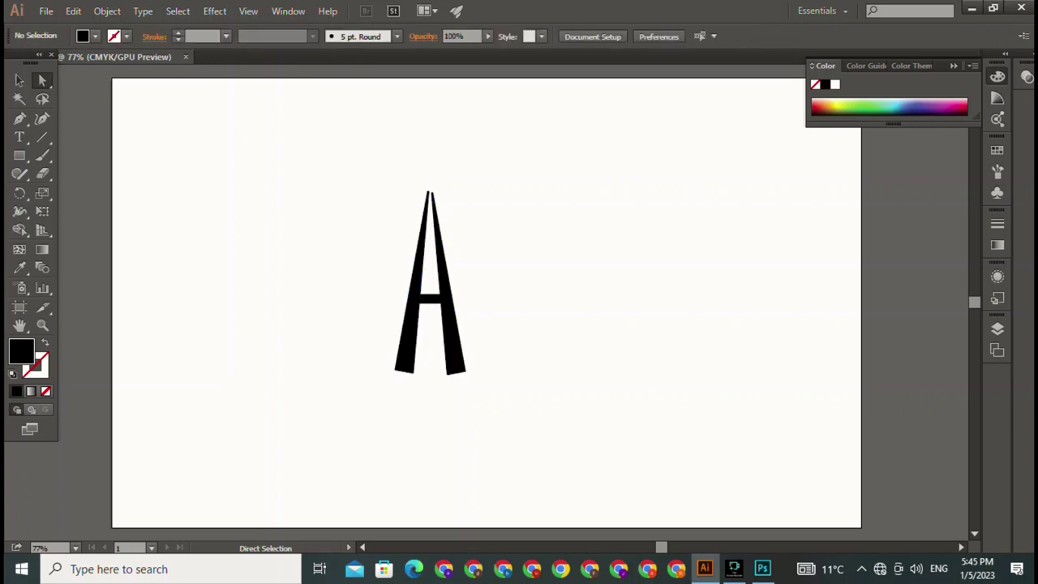
pyautogui.press('v')
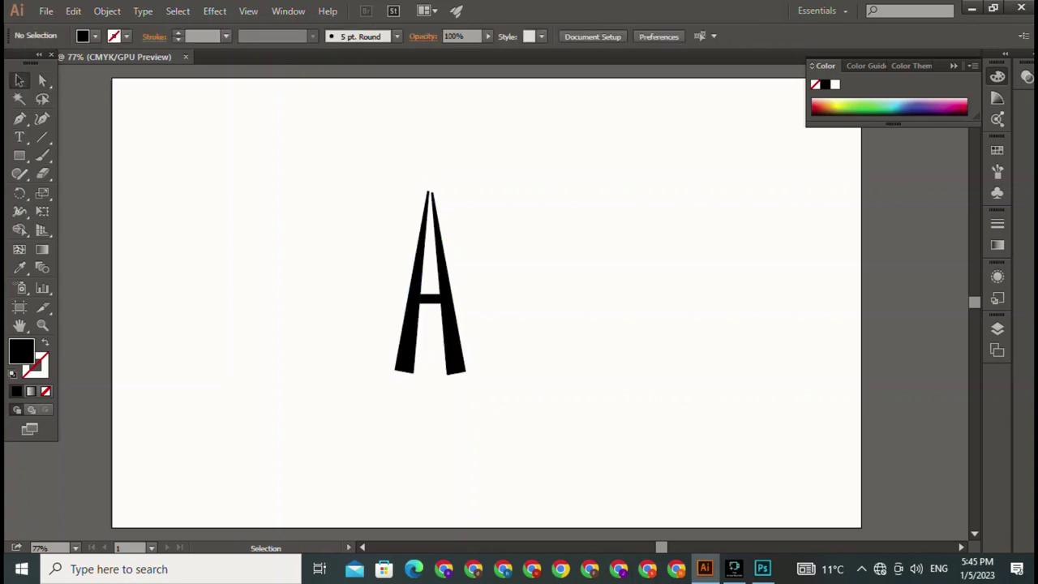
# Type the DIL lettering, scale it up to logo size, and move it right of the A
pyautogui.click(19, 137)
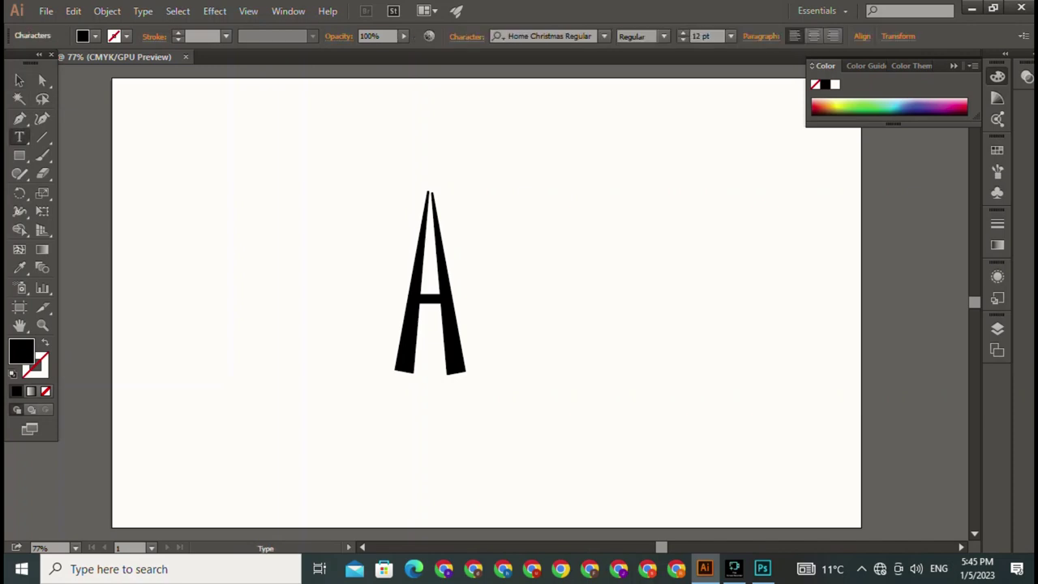
pyautogui.write('a')
pyautogui.write('b')
pyautogui.press('Escape')
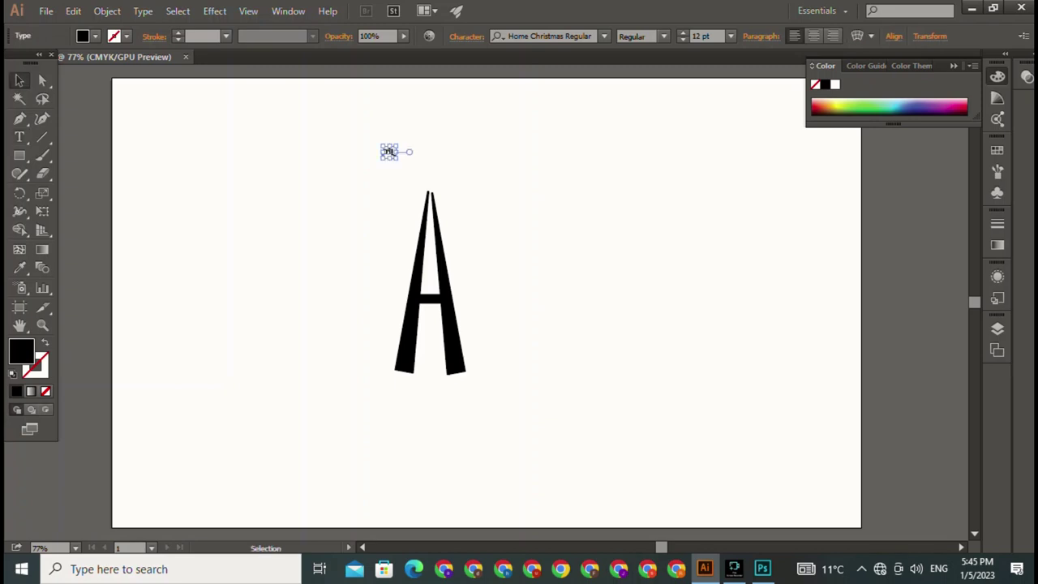
pyautogui.moveTo(398, 159); pyautogui.dragTo(519, 248)
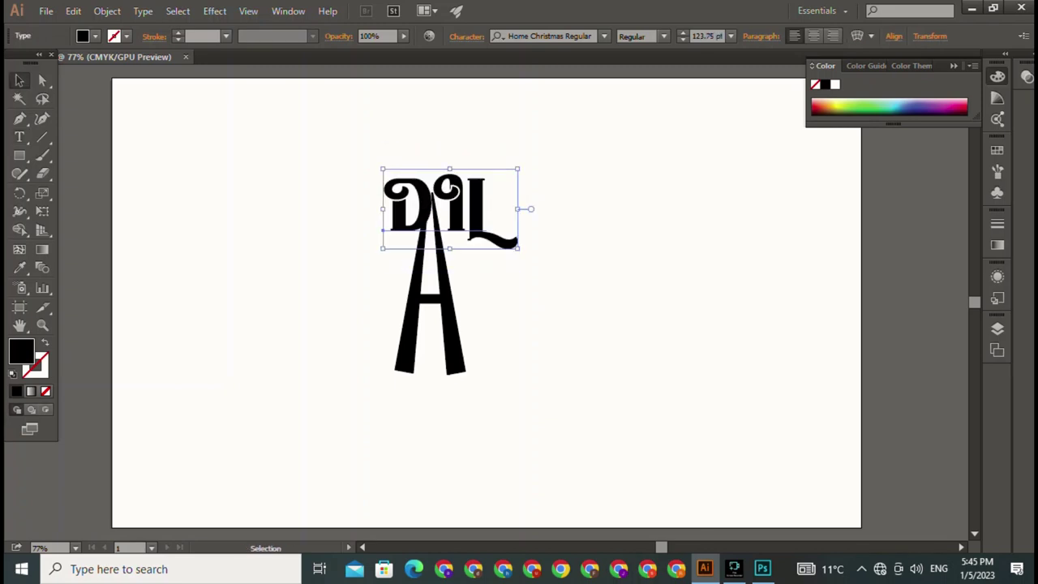
pyautogui.moveTo(450, 208); pyautogui.dragTo(742, 290)
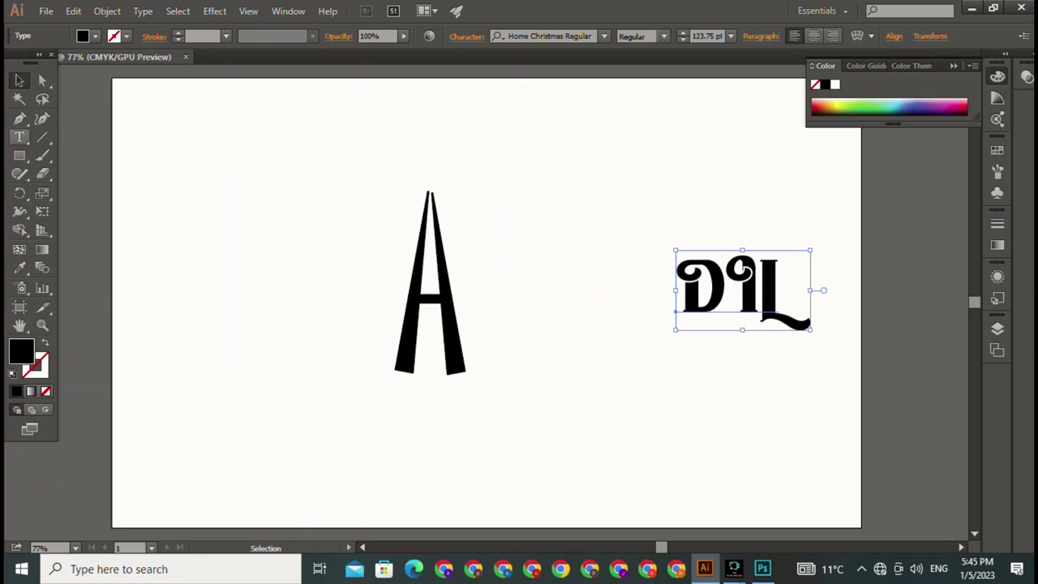
# Draw a long thin bar extending right from the A's crossbar and trim its left end
pyautogui.press('m')
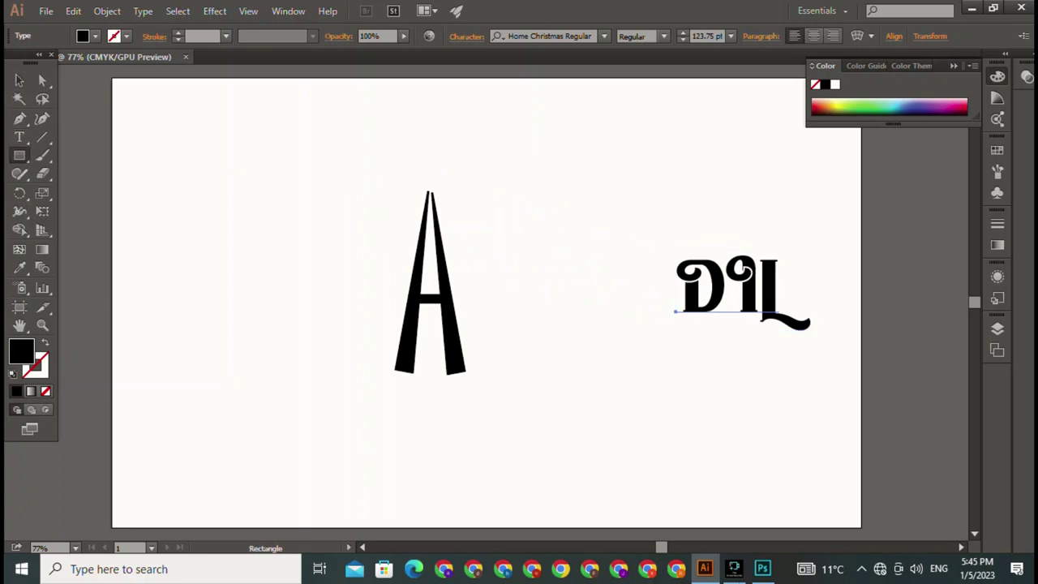
pyautogui.moveTo(390, 296); pyautogui.dragTo(573, 305)
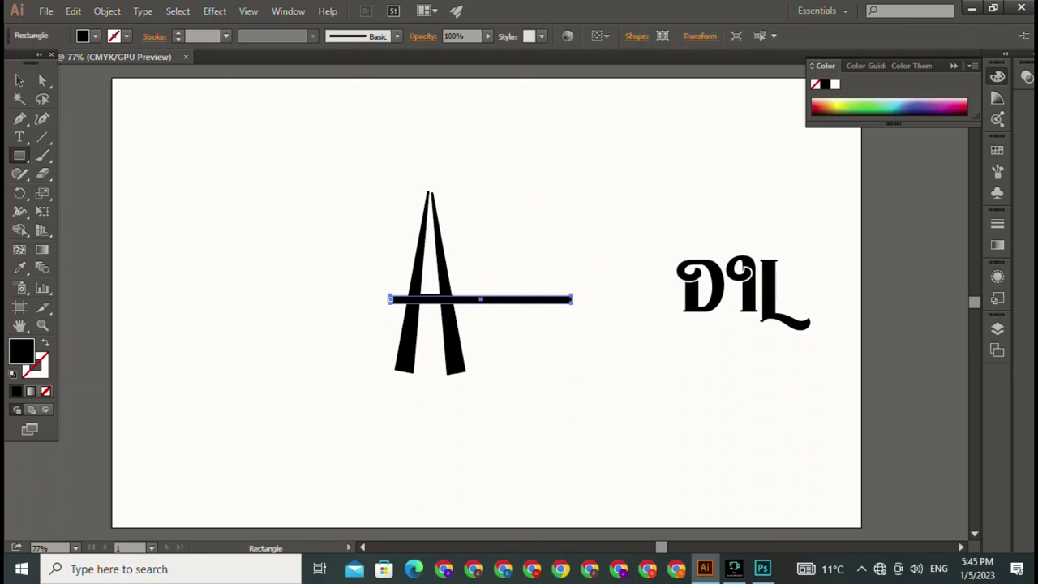
pyautogui.moveTo(392, 300); pyautogui.dragTo(412, 300)
pyautogui.press('v')
pyautogui.hotkey('ctrl', 'shift', 'a')
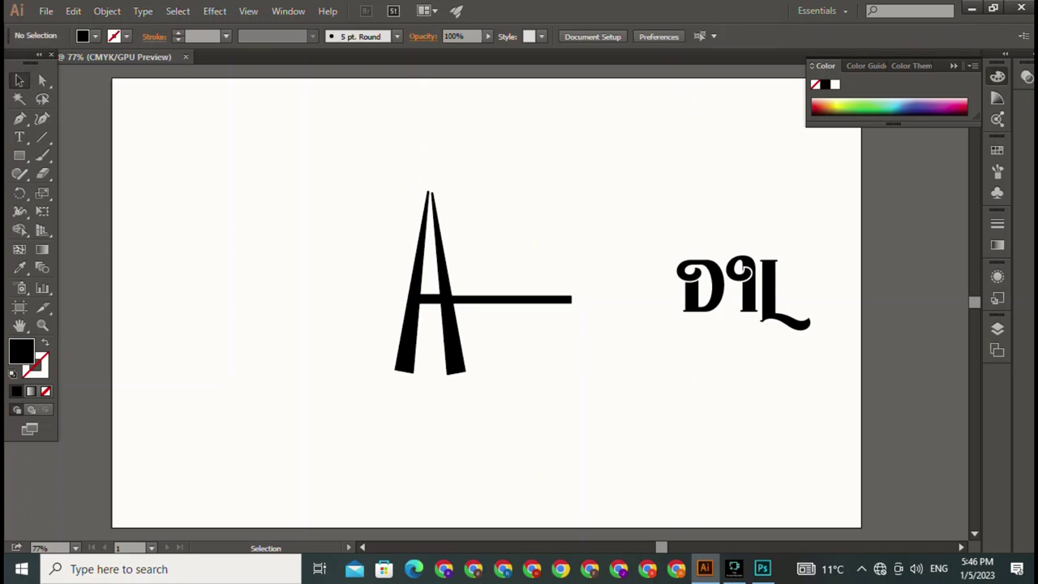
# Seat the DIL lettering on the bar beside the A
pyautogui.moveTo(676, 310); pyautogui.dragTo(470, 287)
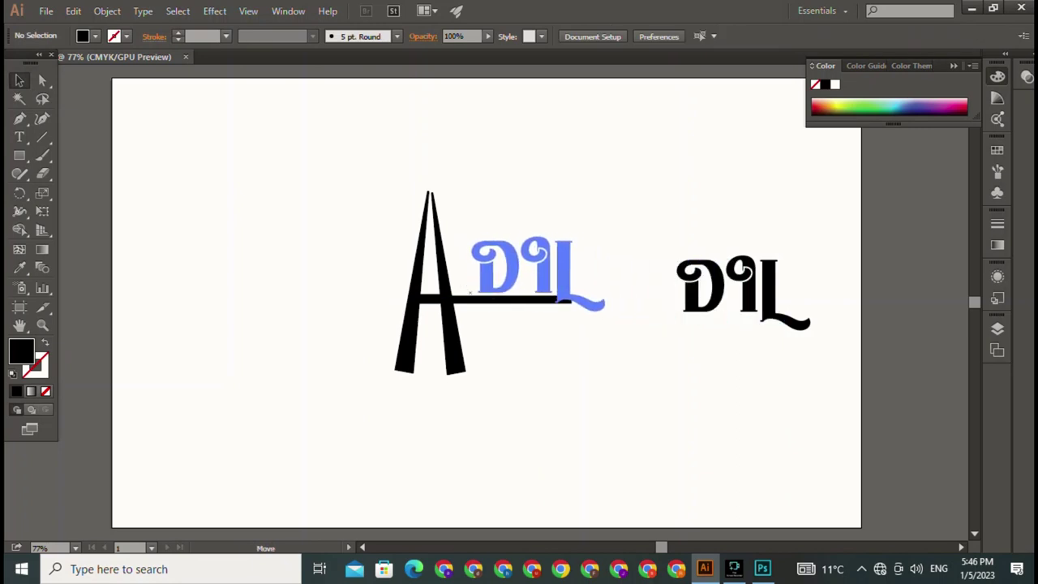
pyautogui.moveTo(471, 287)
pyautogui.mouseDown()
pyautogui.moveTo(492, 298)
pyautogui.moveTo(503, 261)
pyautogui.mouseUp()
pyautogui.hotkey('ctrl', 'shift', 'a')
pyautogui.hotkey('ctrl', 'shift', 'a')
pyautogui.press('a')
pyautogui.hotkey('ctrl', 'shift', 'a')
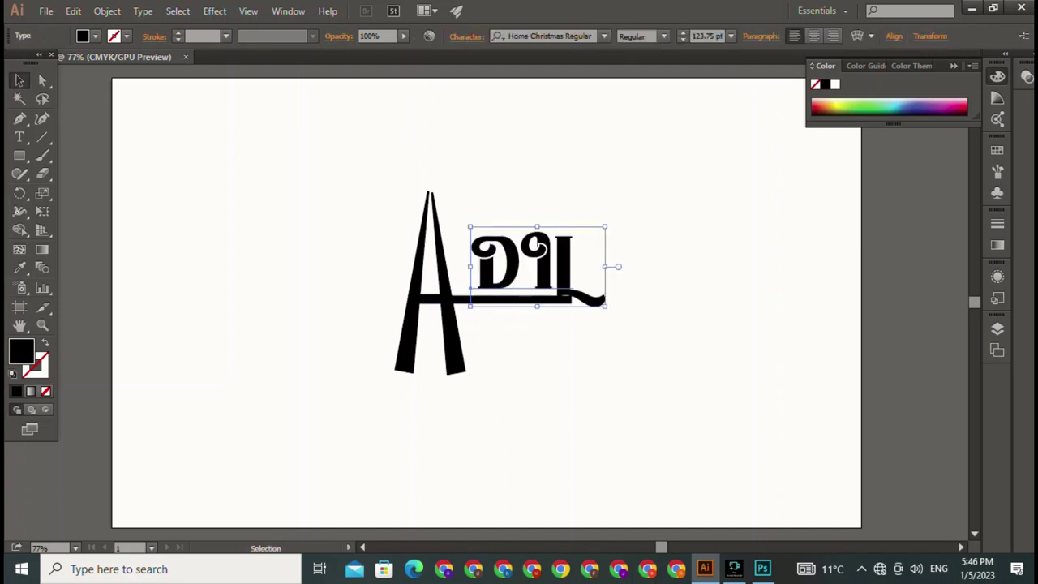
pyautogui.hotkey('ctrl', 'shift', 'a')
# Delete the L from DIL and move the remaining DI closer to the A
pyautogui.press('t')
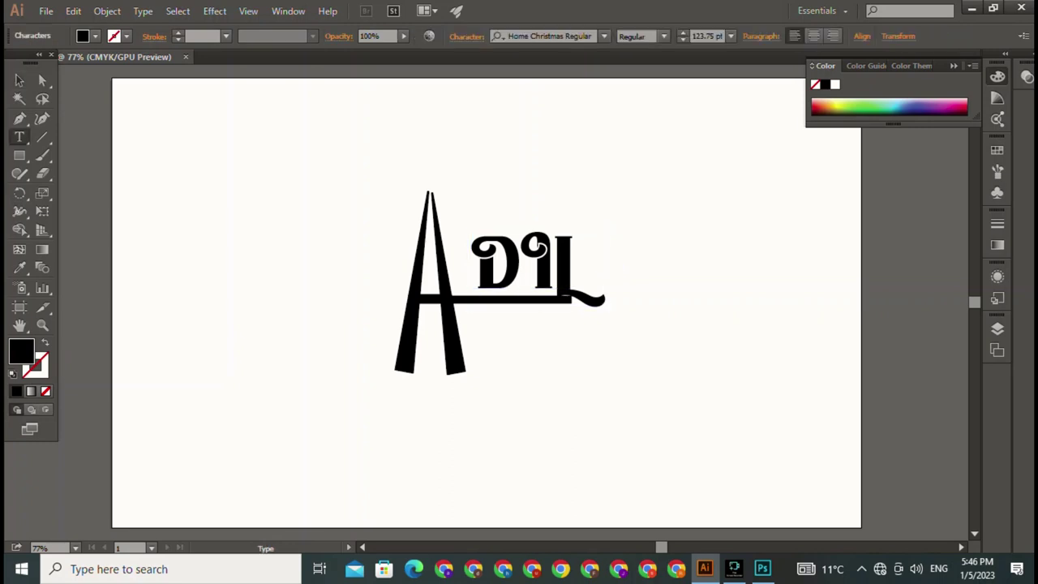
pyautogui.click(573, 266)
pyautogui.press('BackSpace')
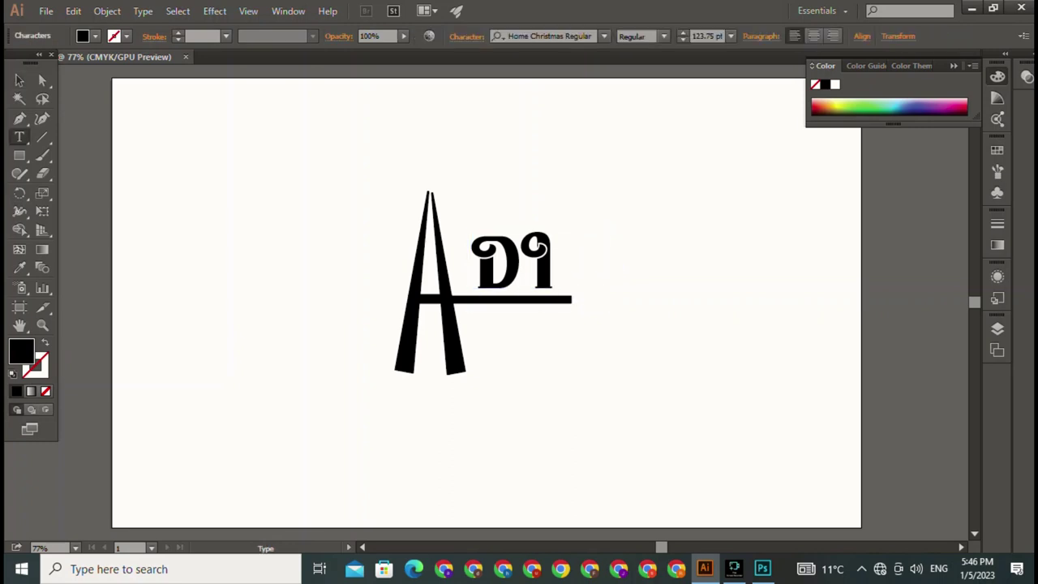
pyautogui.press('Escape')
pyautogui.hotkey('ctrl', 'shift', 'a')
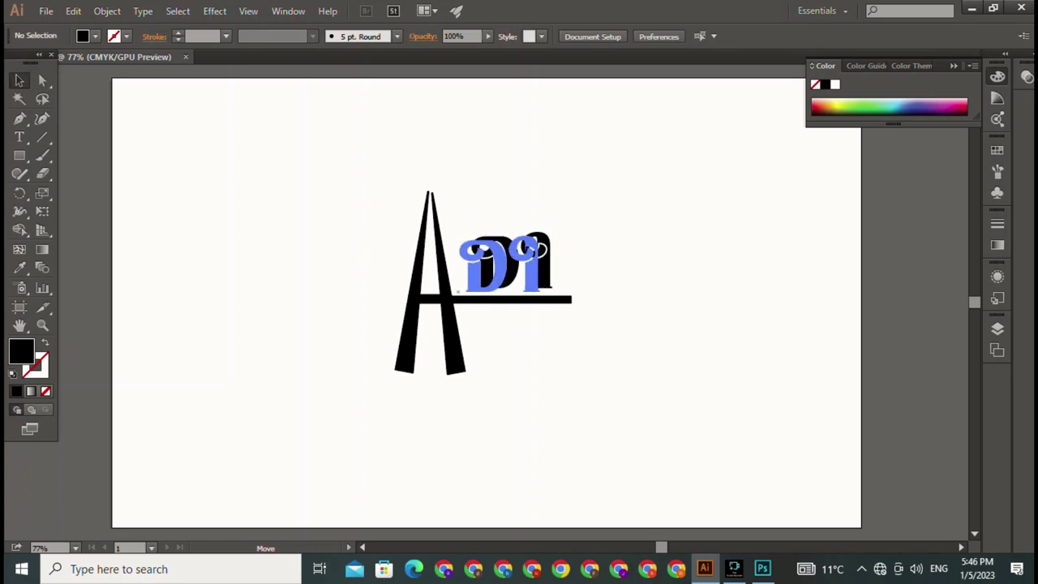
pyautogui.moveTo(511, 263); pyautogui.dragTo(493, 264)
pyautogui.hotkey('ctrl', 'shift', 'a')
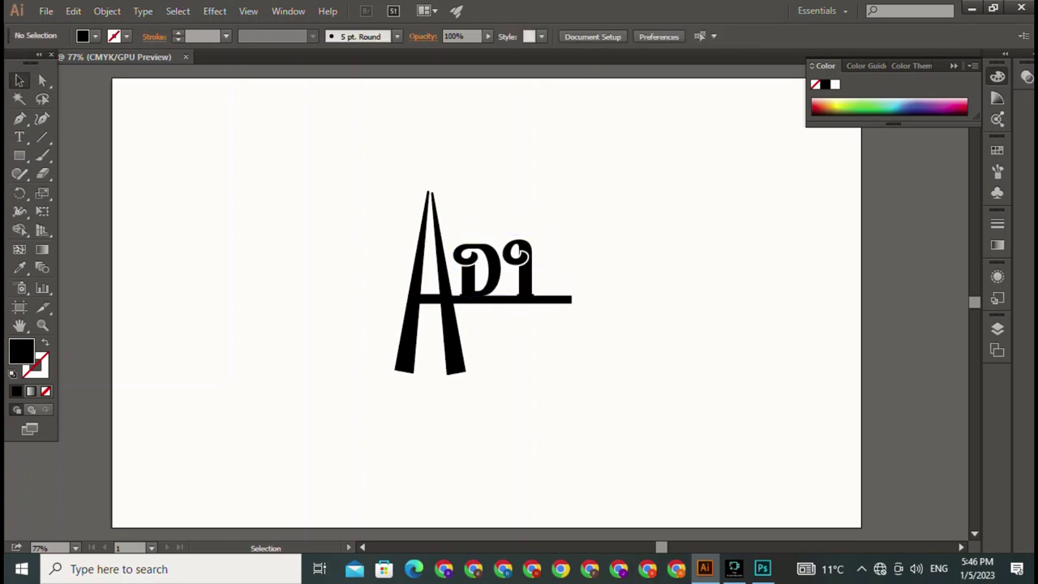
# Add a new L, scale it down to fit, and place it right after DI
pyautogui.press('t')
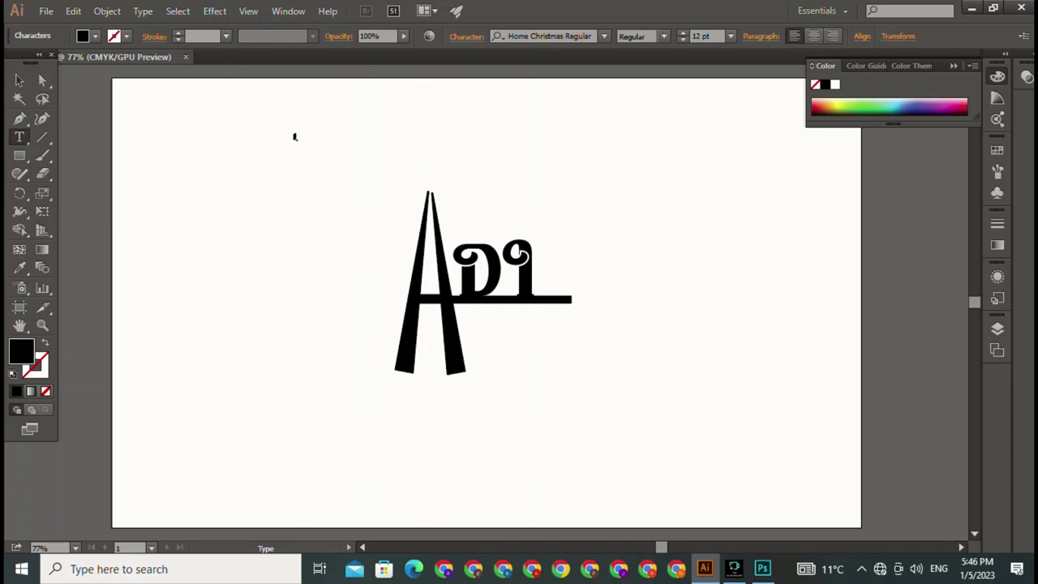
pyautogui.press('Escape')
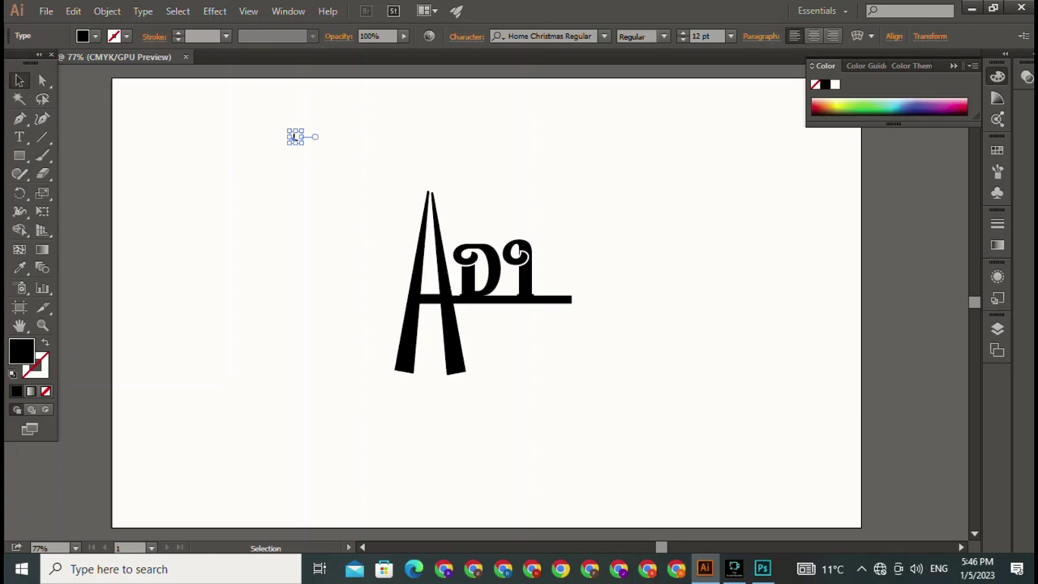
pyautogui.moveTo(303, 144); pyautogui.dragTo(395, 253)
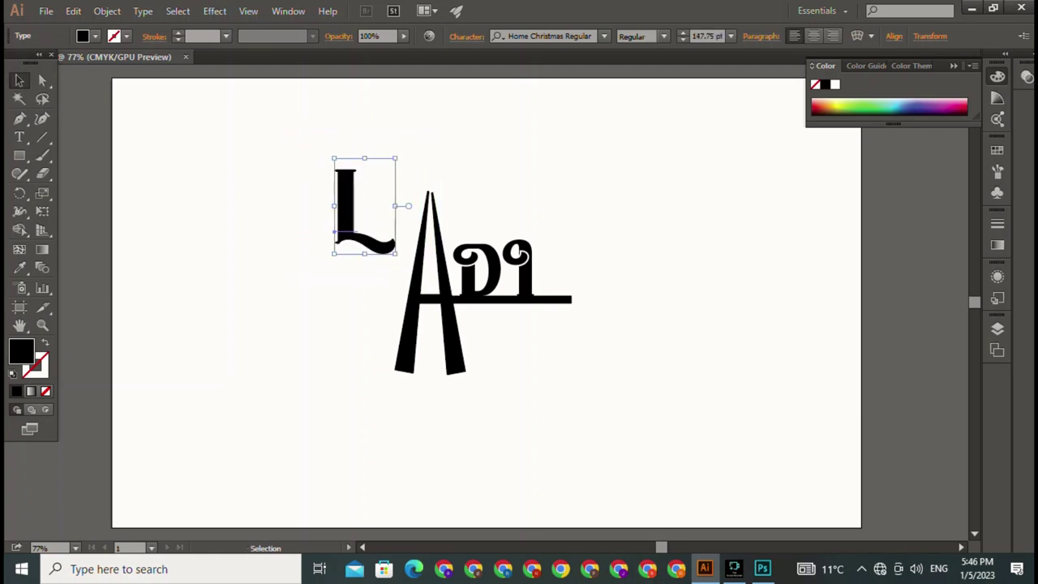
pyautogui.moveTo(365, 211); pyautogui.dragTo(564, 263)
pyautogui.moveTo(564, 210); pyautogui.dragTo(563, 231)
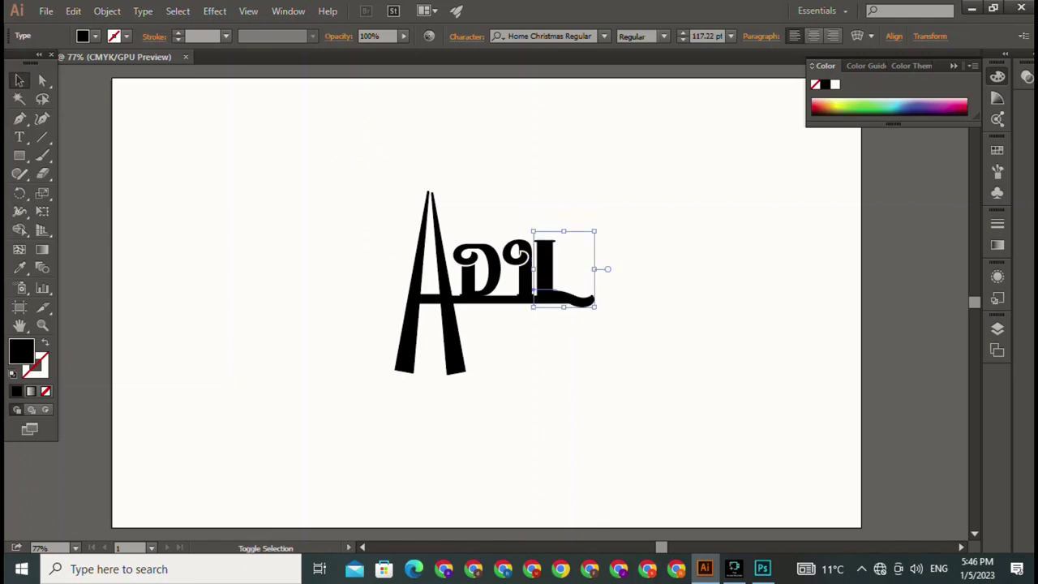
pyautogui.moveTo(595, 269); pyautogui.dragTo(578, 268)
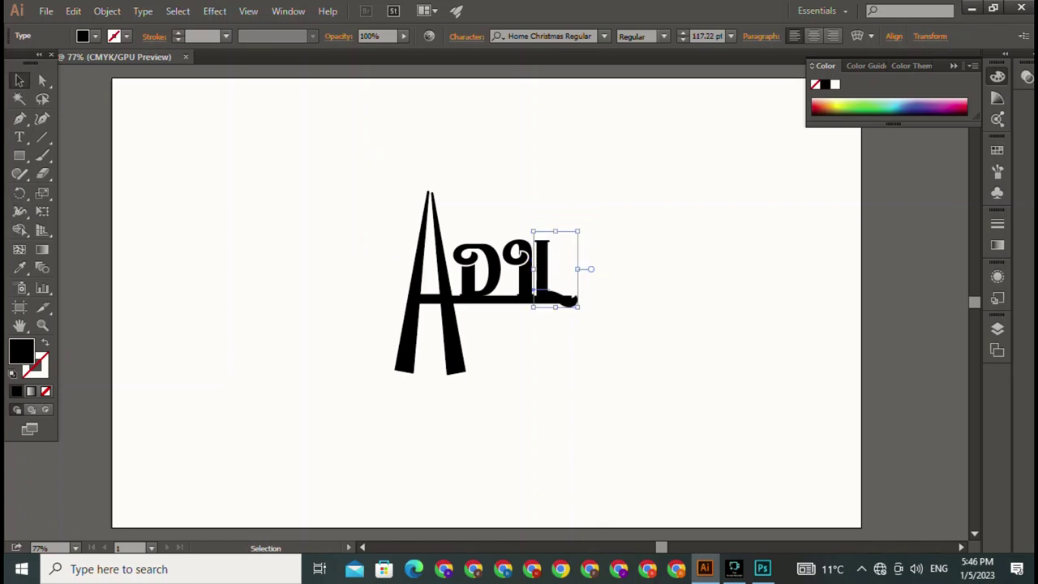
pyautogui.hotkey('ctrl', 'shift', 'a')
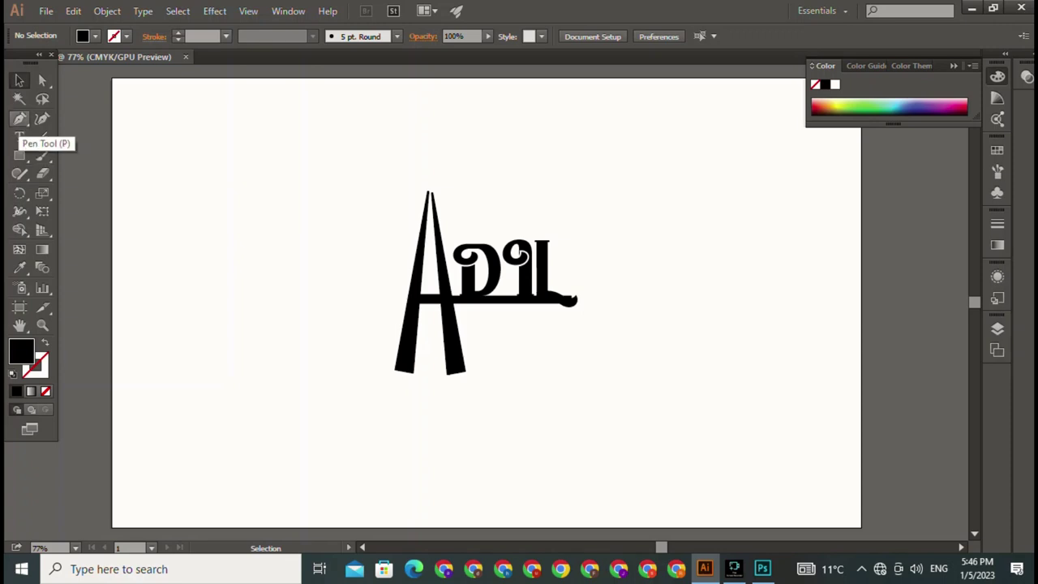
# Draw a black square at the upper left and round its top-right corner into a broad curve
pyautogui.click(20, 155)
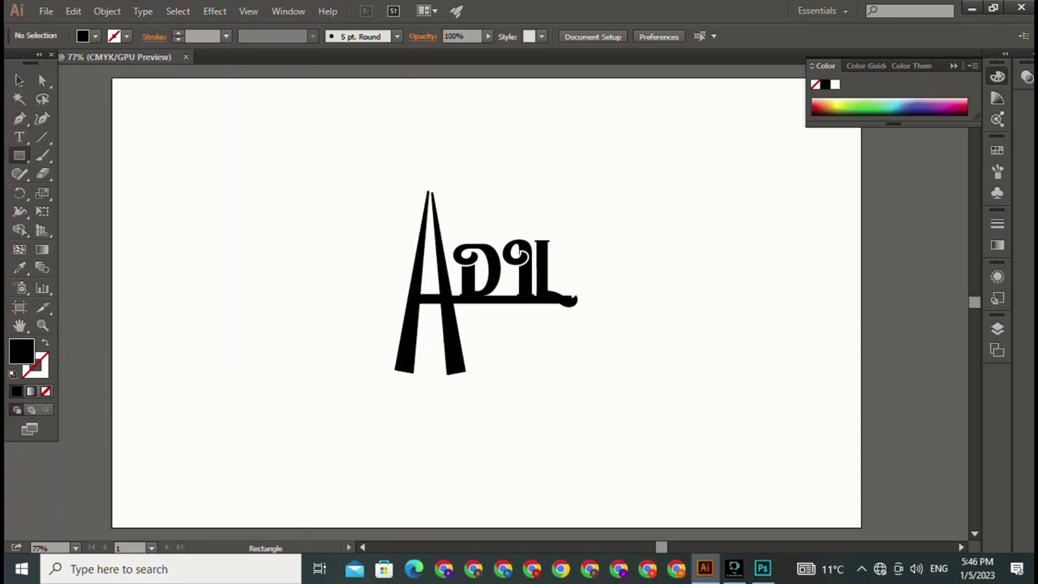
pyautogui.moveTo(177, 120); pyautogui.dragTo(345, 289)
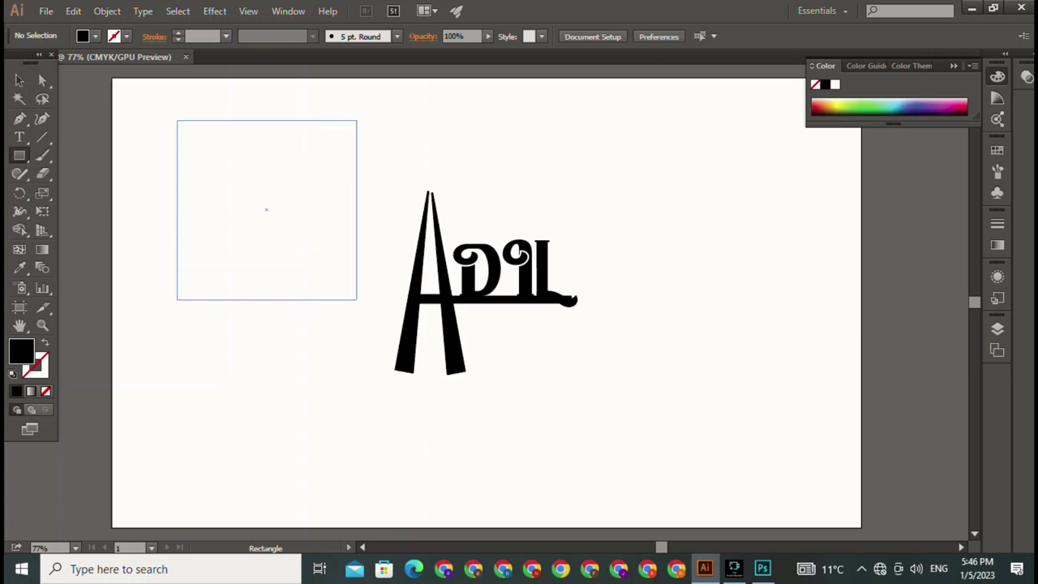
pyautogui.press('a')
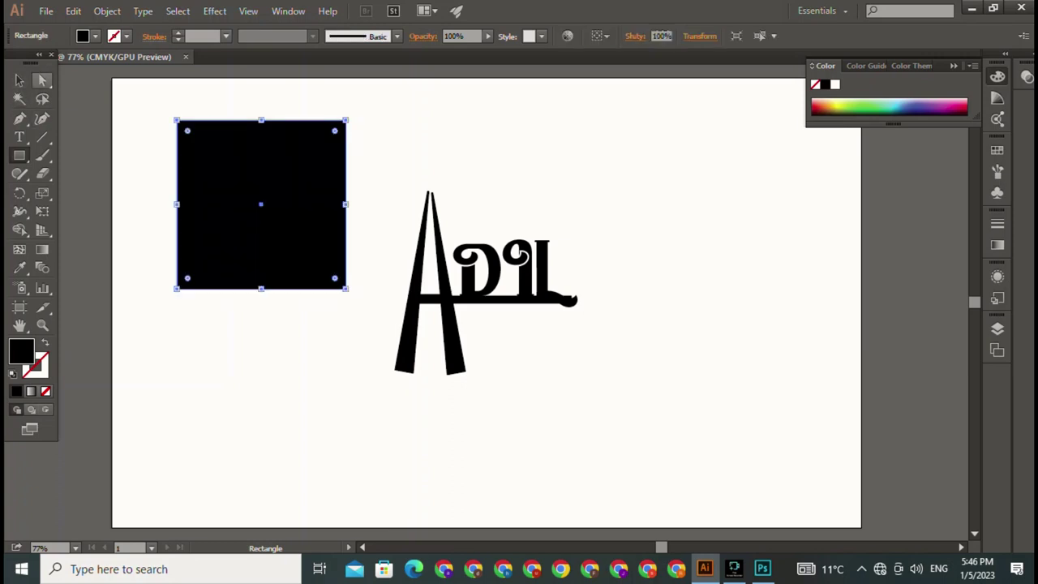
pyautogui.click(346, 120)
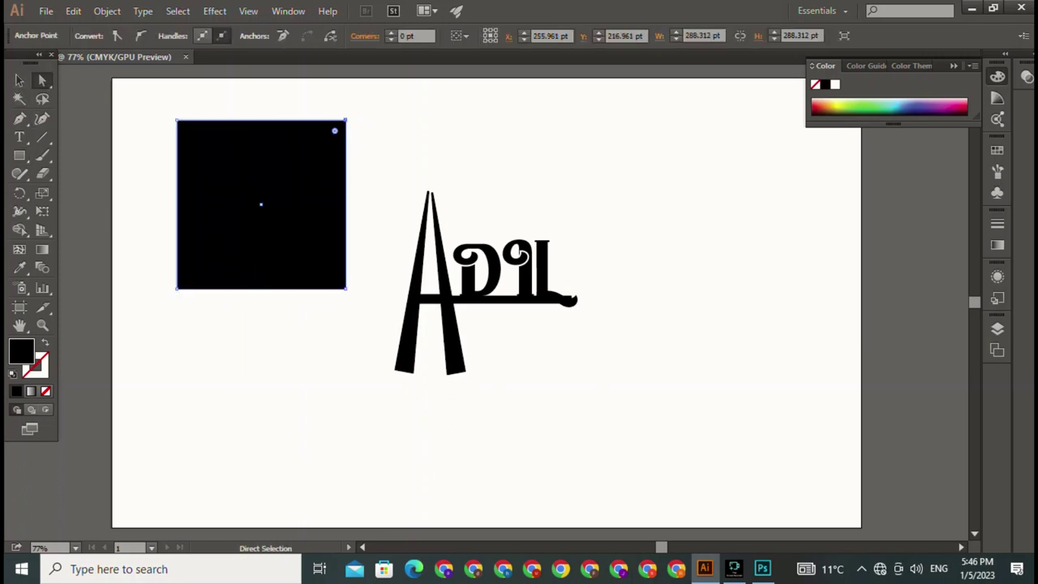
pyautogui.moveTo(334, 130); pyautogui.dragTo(193, 273)
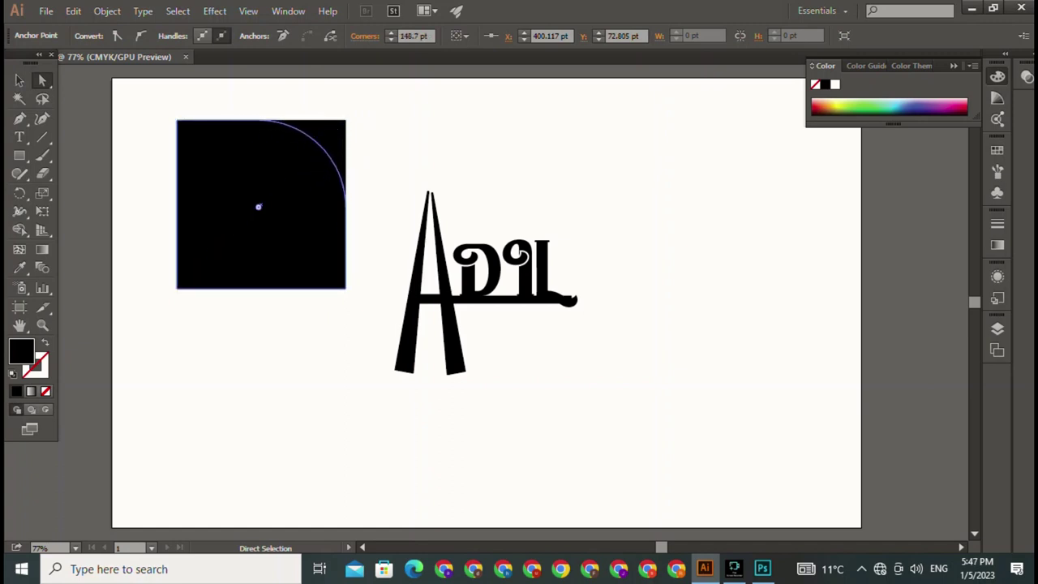
pyautogui.moveTo(193, 272); pyautogui.dragTo(258, 206)
pyautogui.press('v')
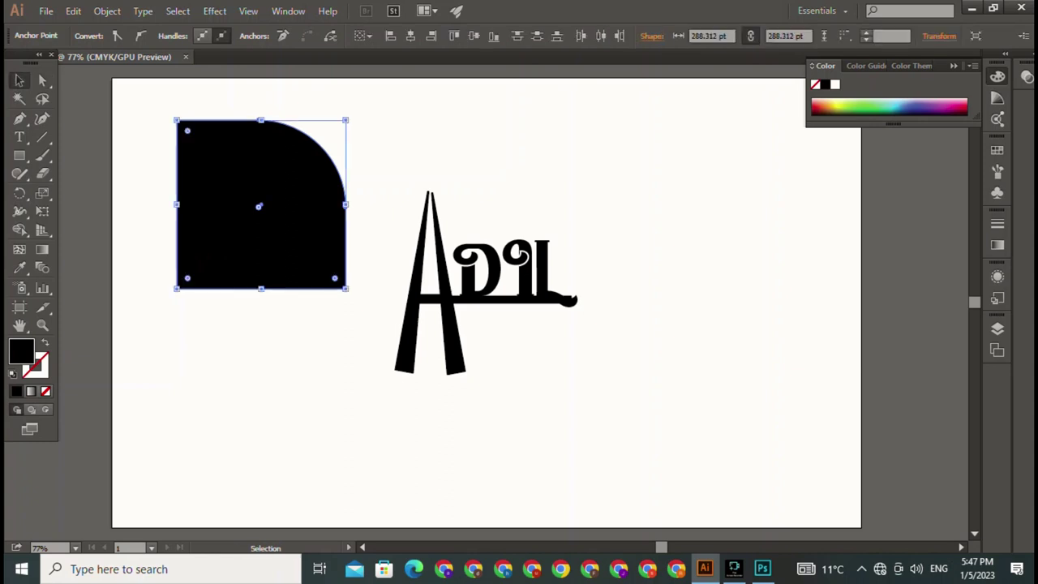
pyautogui.hotkey('ctrl', 'shift', 'a')
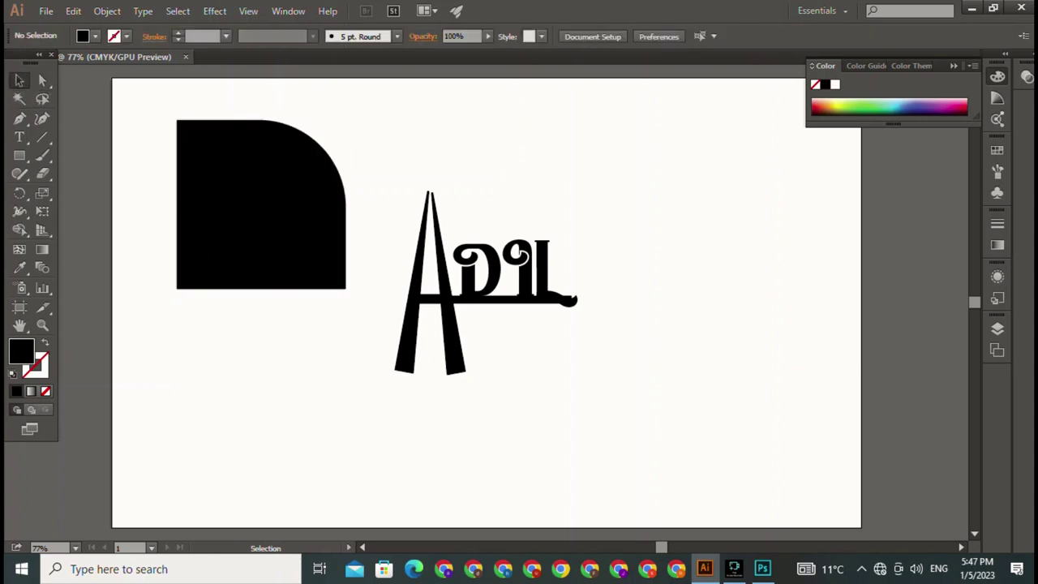
pyautogui.click(20, 155)
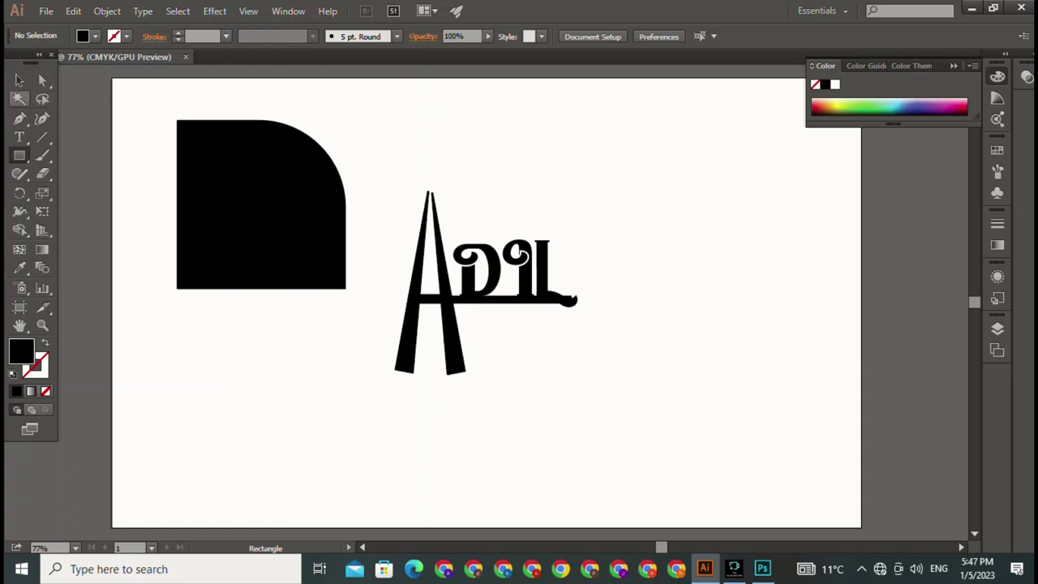
# Restore the square's sharp corner and Alt-drag a copy below the original
pyautogui.click(20, 80)
pyautogui.click(260, 203)
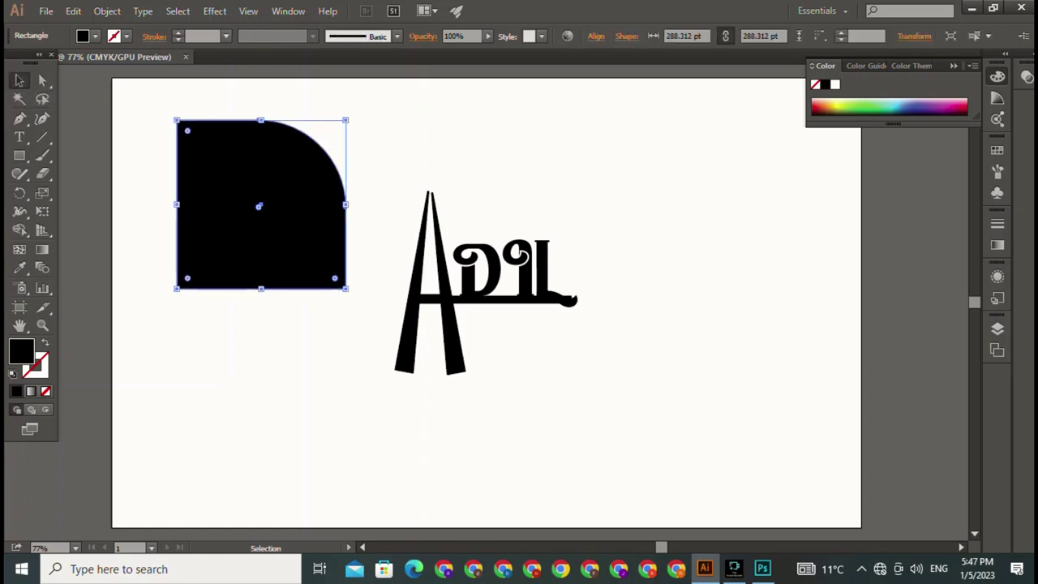
pyautogui.press('a')
pyautogui.moveTo(312, 150); pyautogui.dragTo(336, 128)
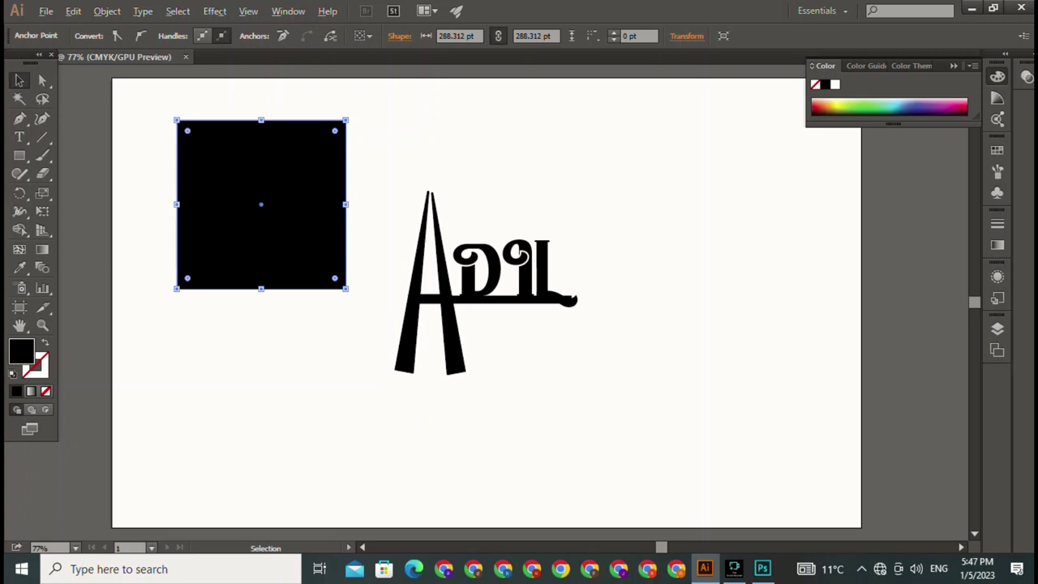
pyautogui.press('v')
pyautogui.moveTo(261, 204); pyautogui.dragTo(248, 404)
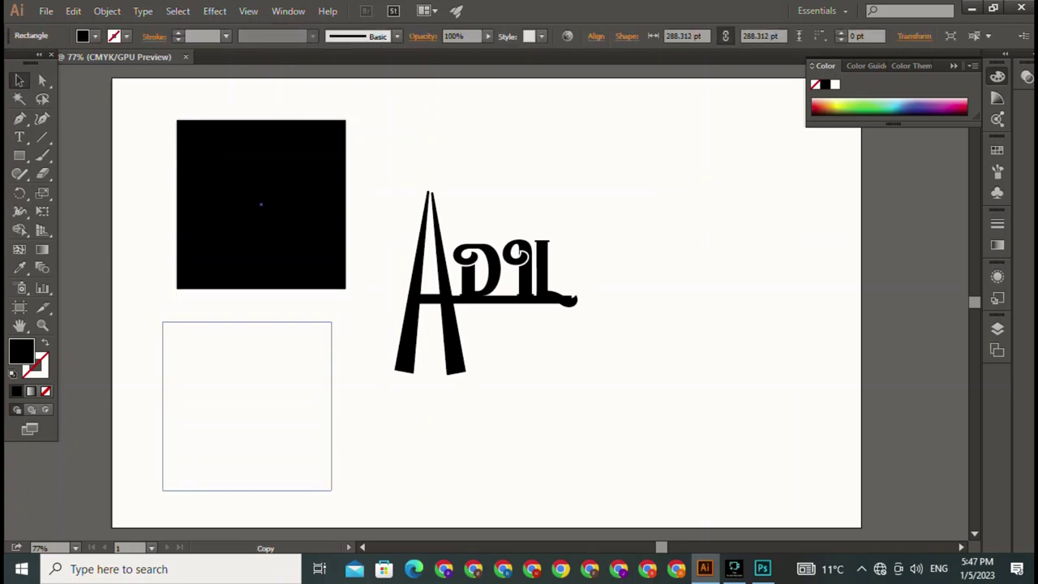
# Round the top square's top-right corner with the live-corner widget
pyautogui.press('a')
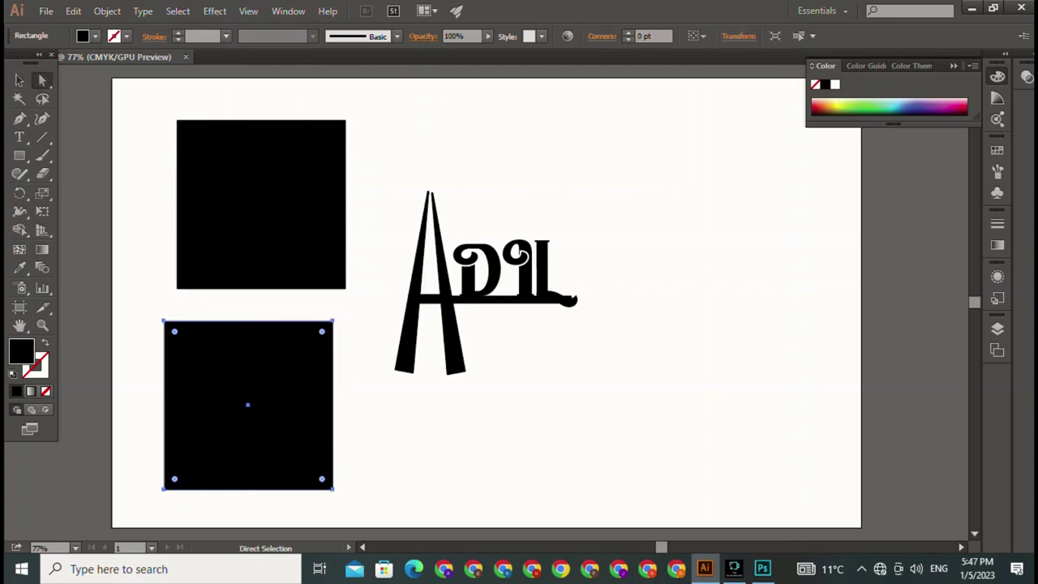
pyautogui.moveTo(283, 78); pyautogui.dragTo(398, 167)
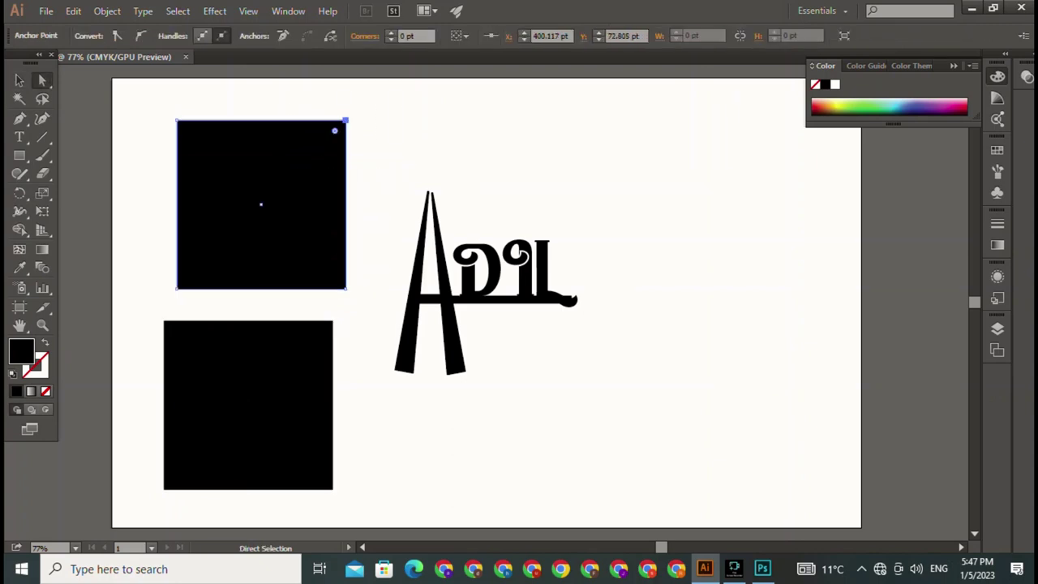
pyautogui.moveTo(336, 127); pyautogui.dragTo(299, 166)
pyautogui.moveTo(262, 203); pyautogui.dragTo(238, 226)
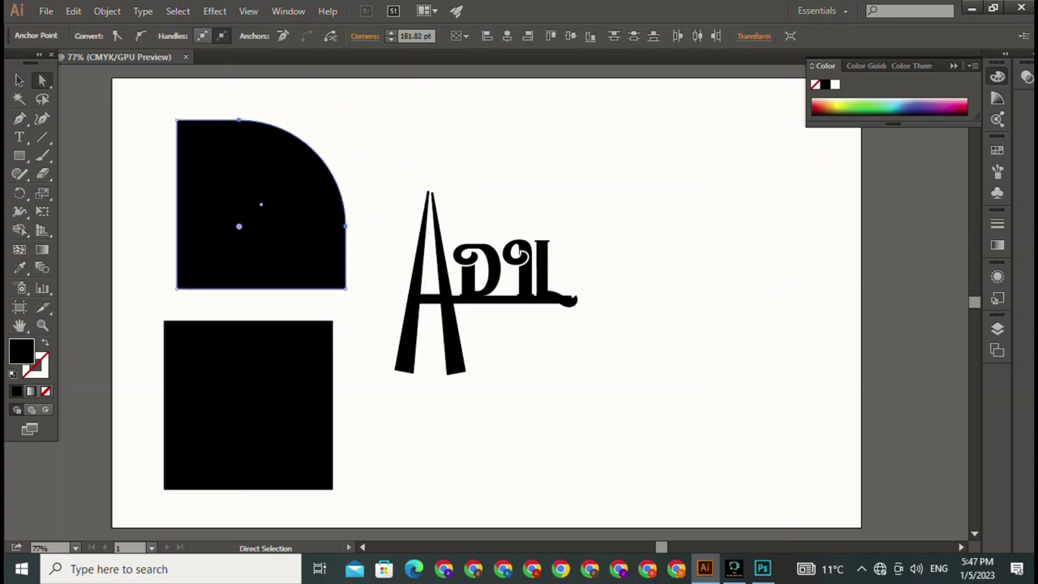
pyautogui.press('v')
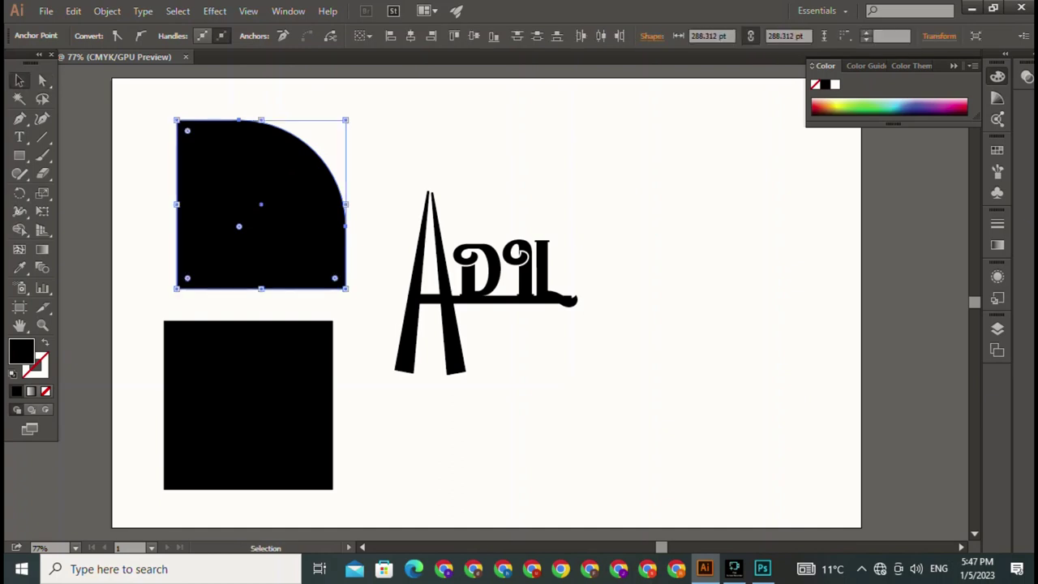
# Move the lower square copy up and align it exactly over the rounded shape
pyautogui.click(248, 305)
pyautogui.click(248, 404)
pyautogui.moveTo(259, 202); pyautogui.dragTo(259, 202)
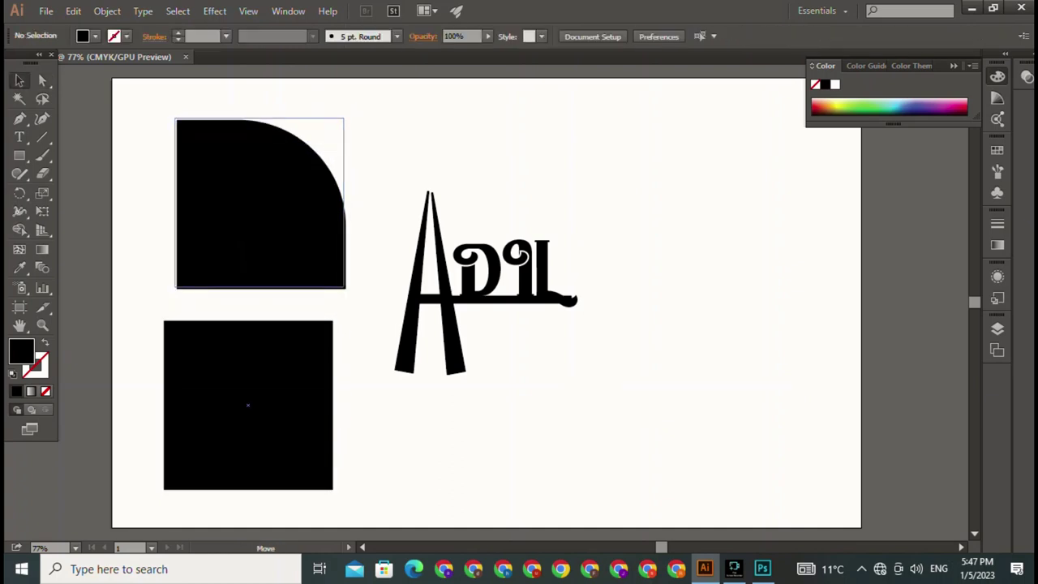
pyautogui.moveTo(258, 202); pyautogui.dragTo(260, 204)
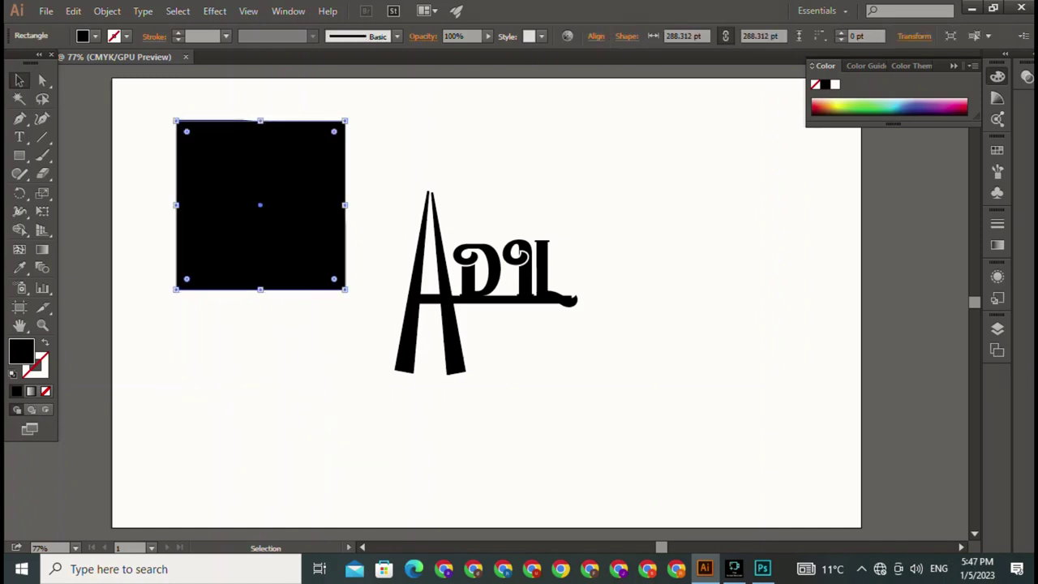
# Give the square no fill, a black stroke and a 3 pt stroke weight
pyautogui.click(95, 36)
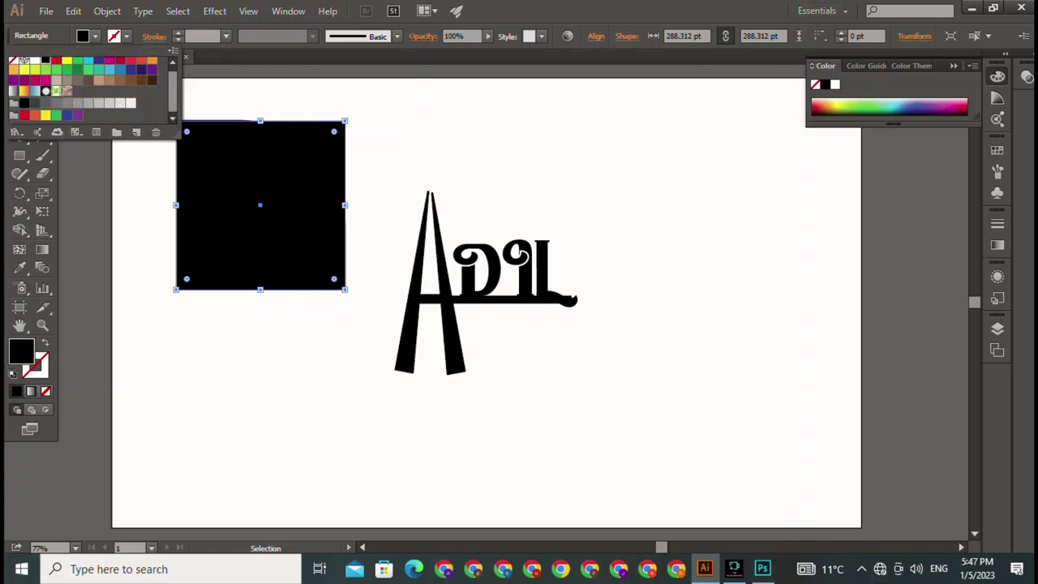
pyautogui.click(13, 61)
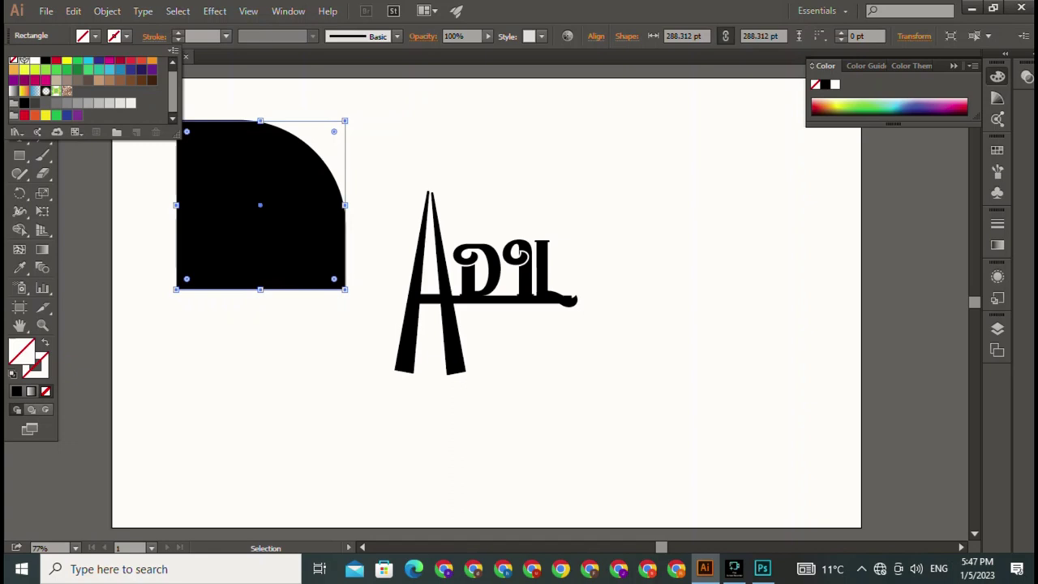
pyautogui.press('Escape')
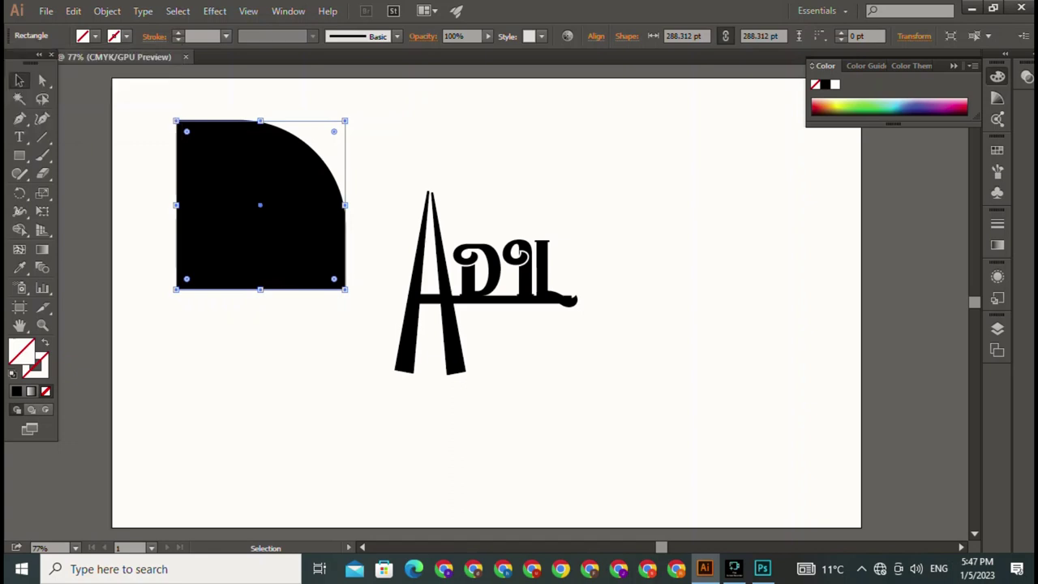
pyautogui.click(95, 36)
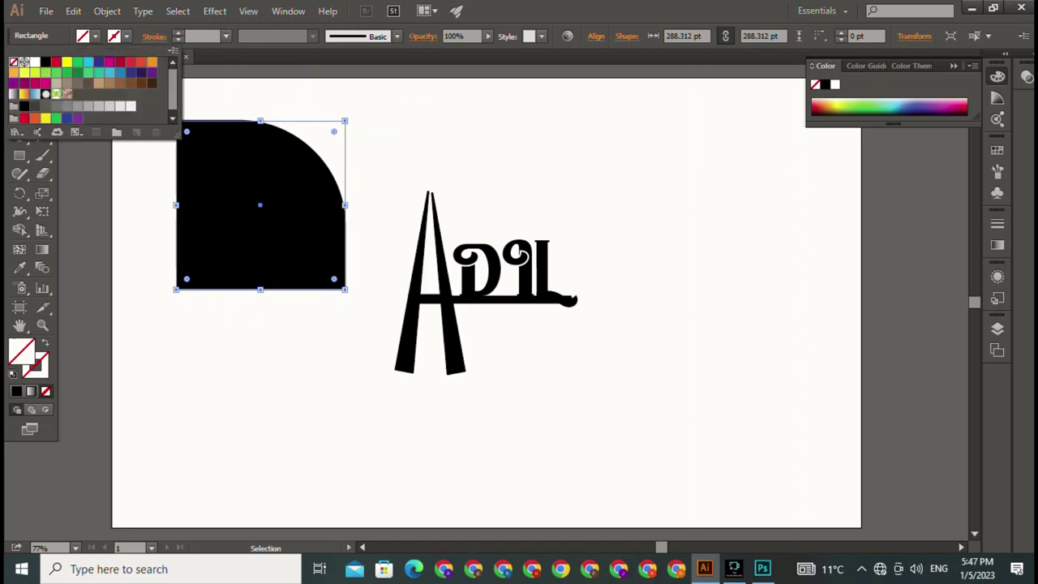
pyautogui.click(23, 61)
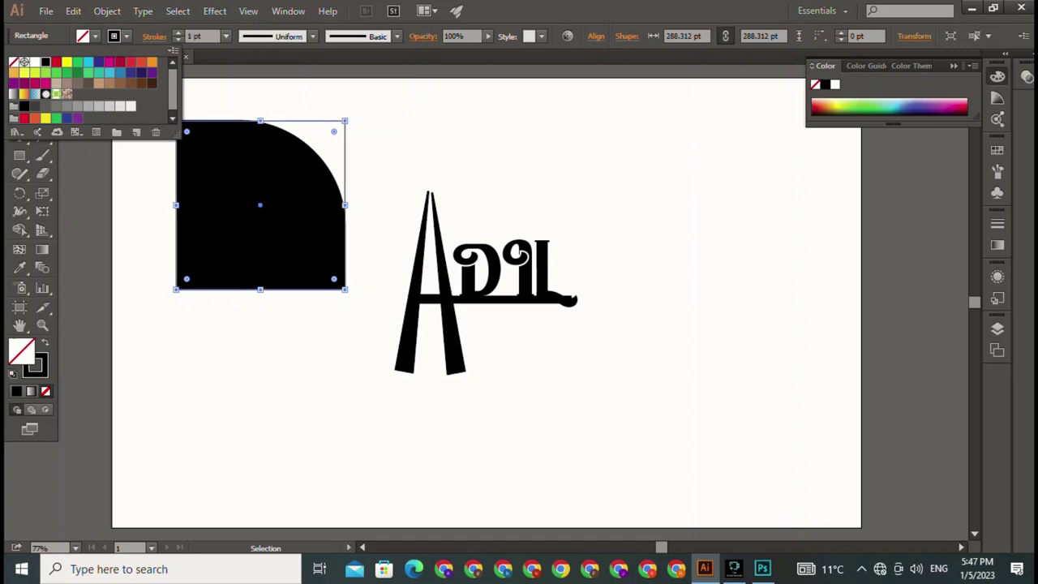
pyautogui.press('Escape')
pyautogui.click(178, 32)
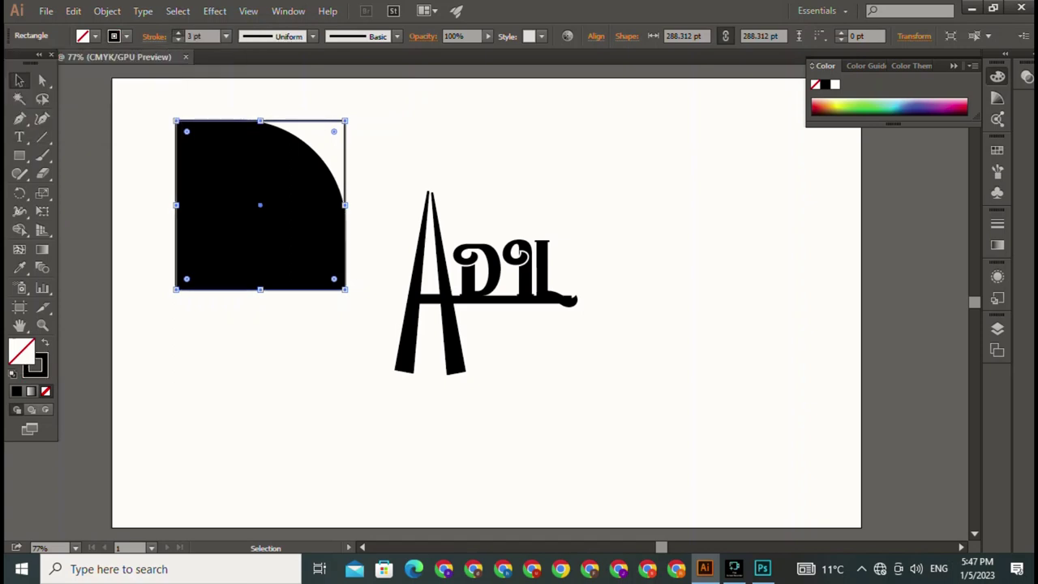
pyautogui.click(177, 33)
pyautogui.hotkey('ctrl', 'shift', 'a')
# Make the rounded arc shape an unfilled black outline with a thicker stroke
pyautogui.click(260, 211)
pyautogui.hotkey('shift', 'x')
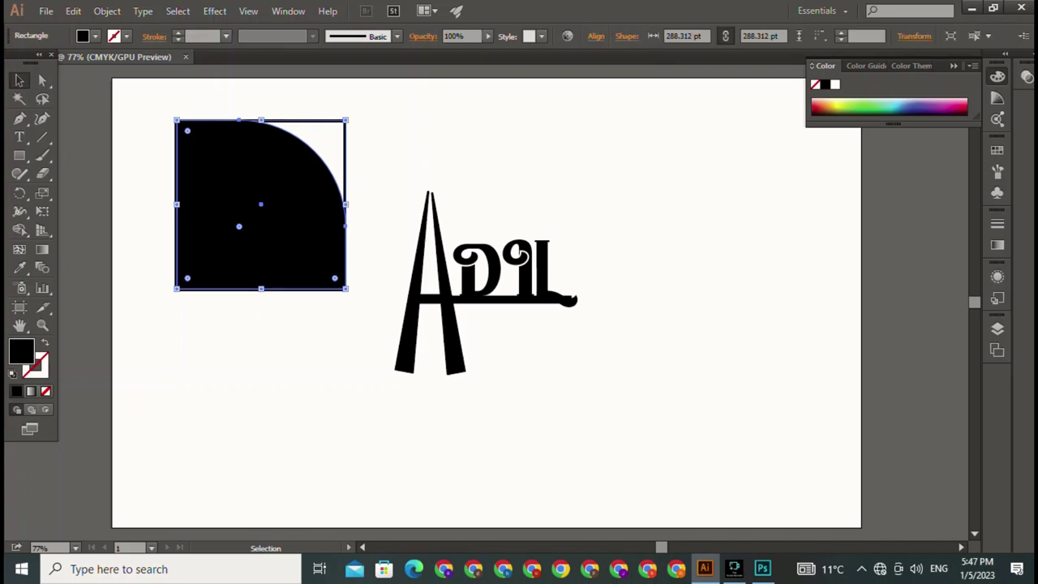
pyautogui.click(94, 35)
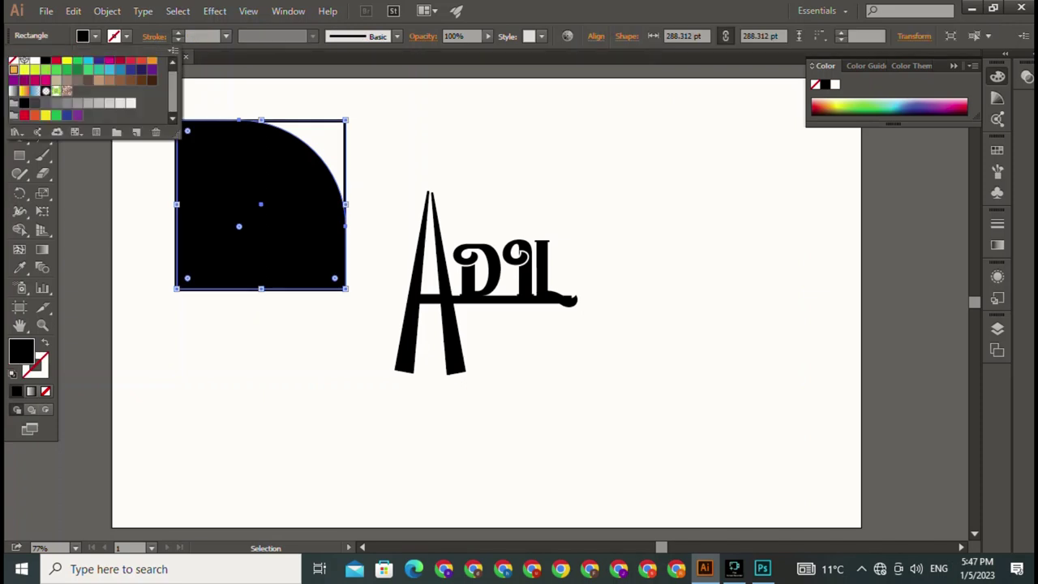
pyautogui.click(14, 70)
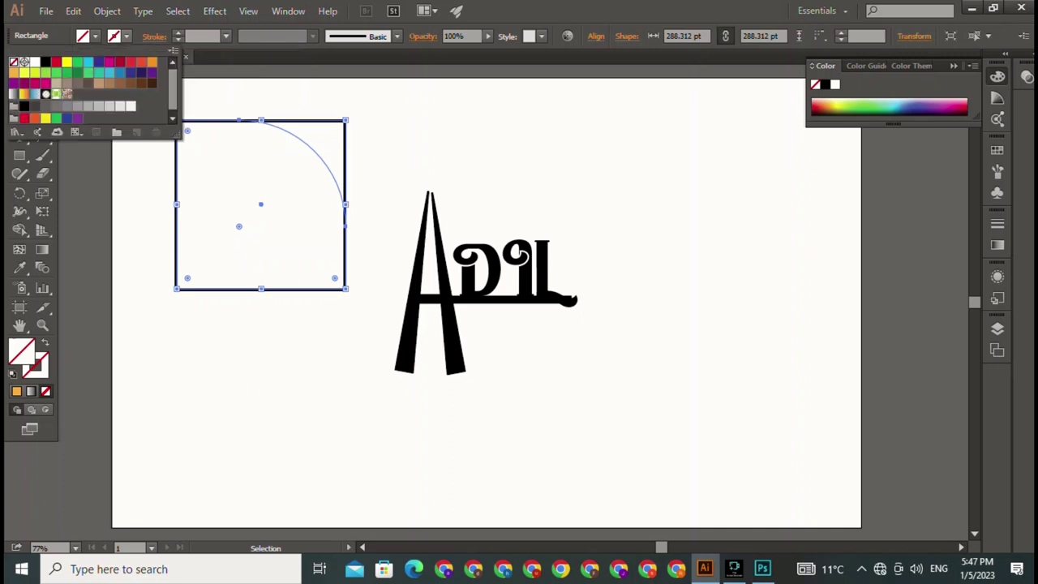
pyautogui.keyDown('shift'); pyautogui.click(24, 106); pyautogui.keyUp('shift')
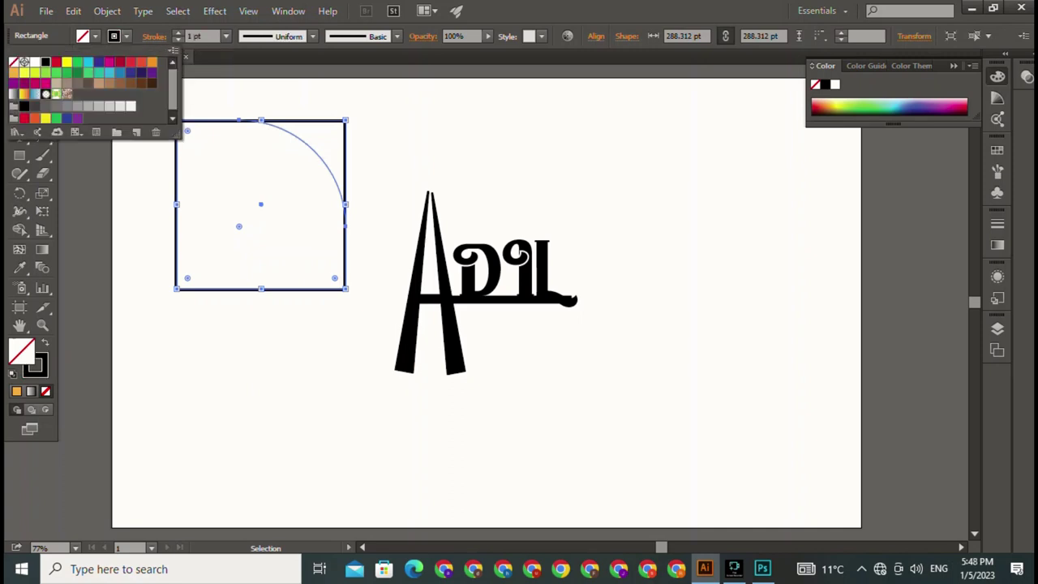
pyautogui.press('Escape')
pyautogui.click(177, 32)
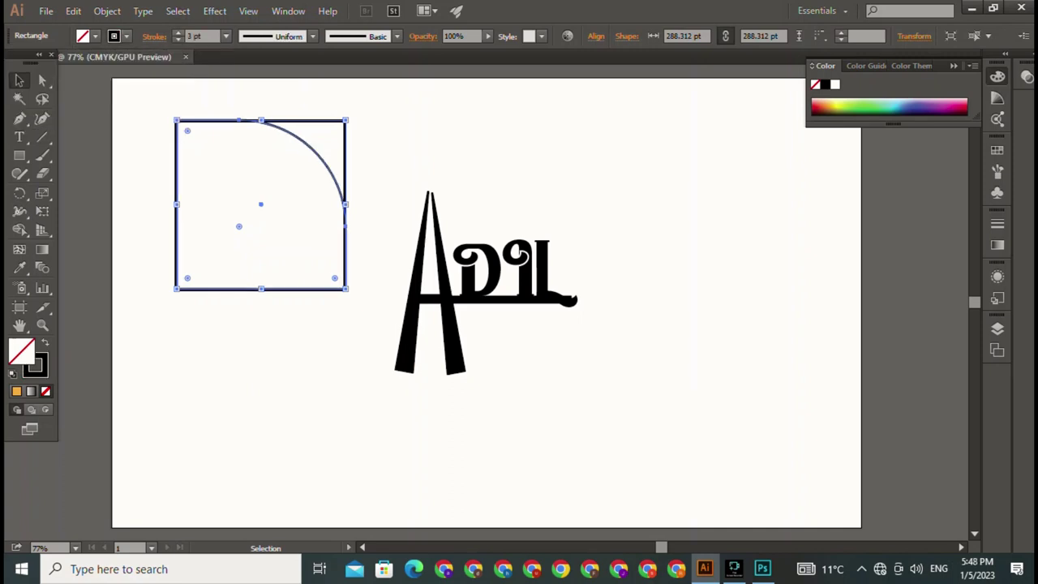
pyautogui.hotkey('ctrl', 'shift', 'a')
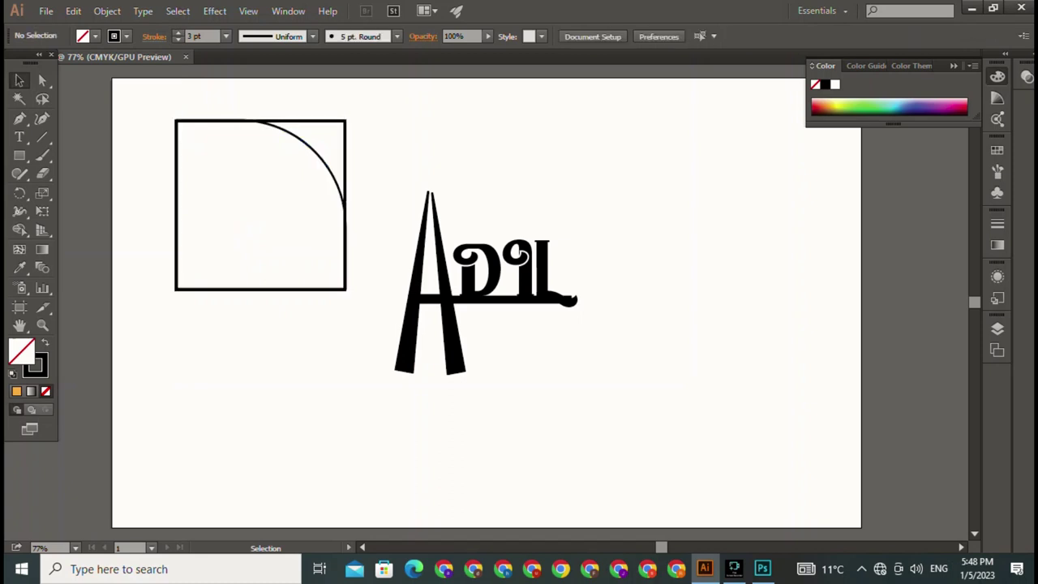
# Move the outlined arc-in-square shape to the right of the ADIL logotype
pyautogui.moveTo(172, 99); pyautogui.dragTo(238, 172)
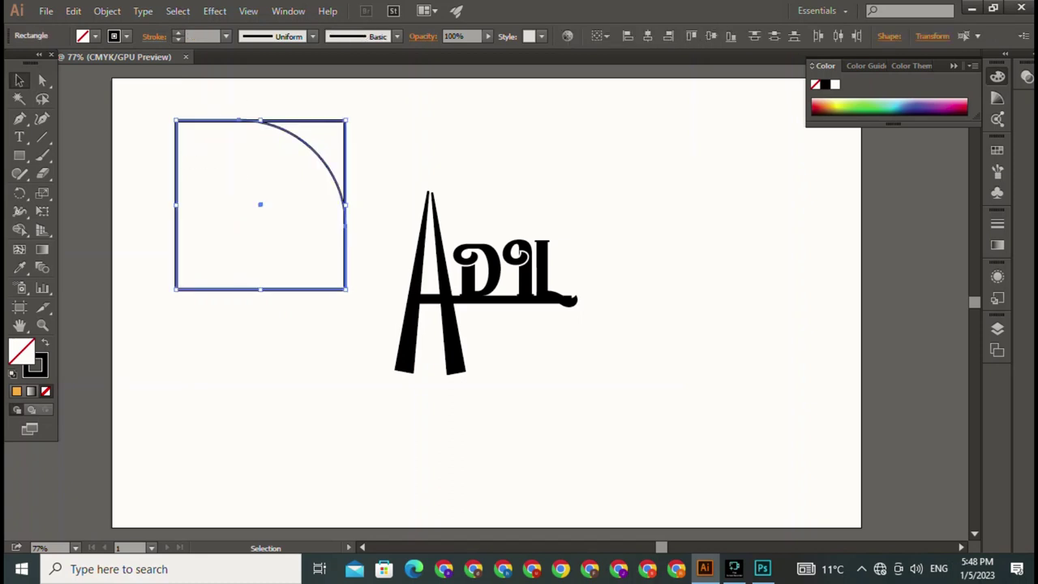
pyautogui.moveTo(316, 154); pyautogui.dragTo(557, 235)
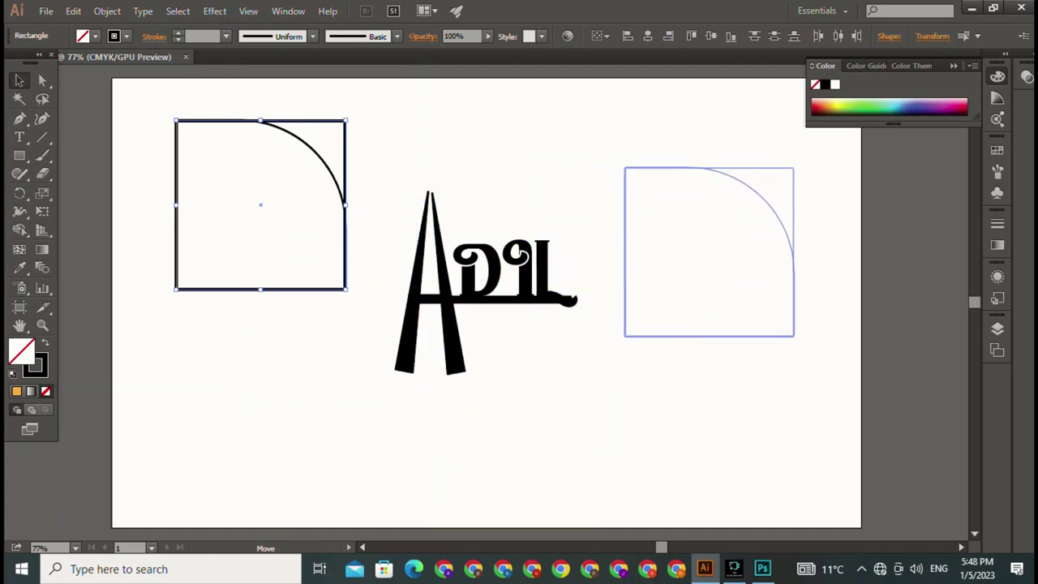
pyautogui.moveTo(557, 235); pyautogui.dragTo(797, 212)
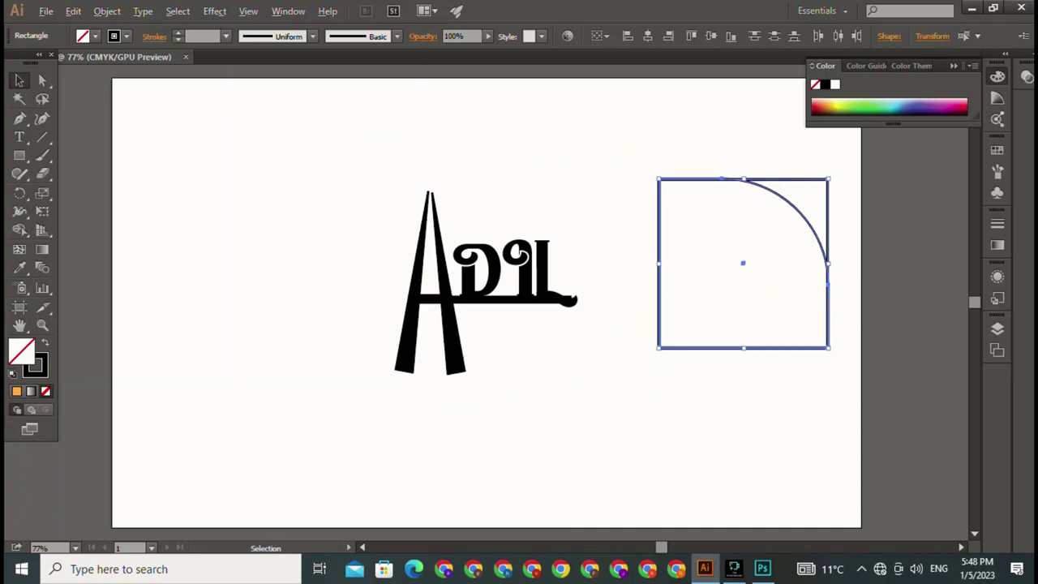
pyautogui.moveTo(743, 263)
pyautogui.mouseDown()
pyautogui.moveTo(738, 338)
pyautogui.moveTo(274, 192)
pyautogui.mouseUp()
pyautogui.hotkey('ctrl', 'z')
pyautogui.moveTo(743, 263); pyautogui.dragTo(738, 300)
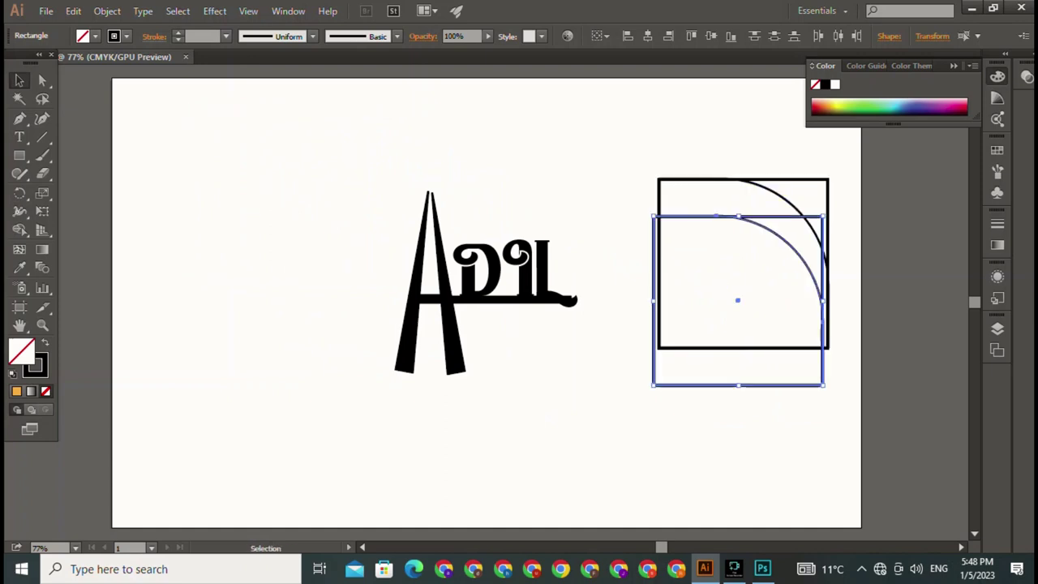
# Make a vertically reflected copy and place it beside the original so the arcs form an arch
pyautogui.rightClick(713, 386)
pyautogui.moveTo(760, 306)
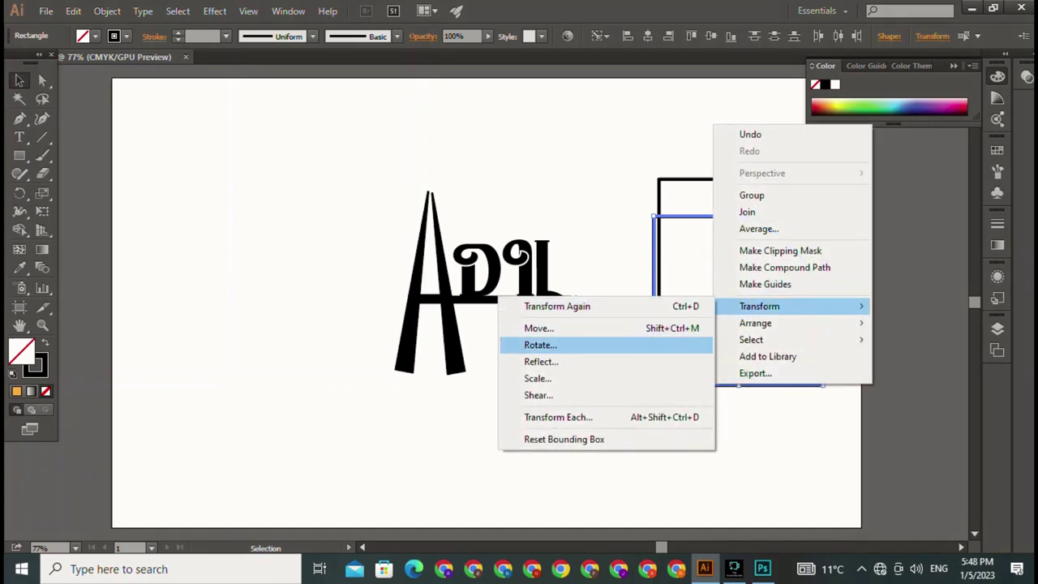
pyautogui.click(540, 362)
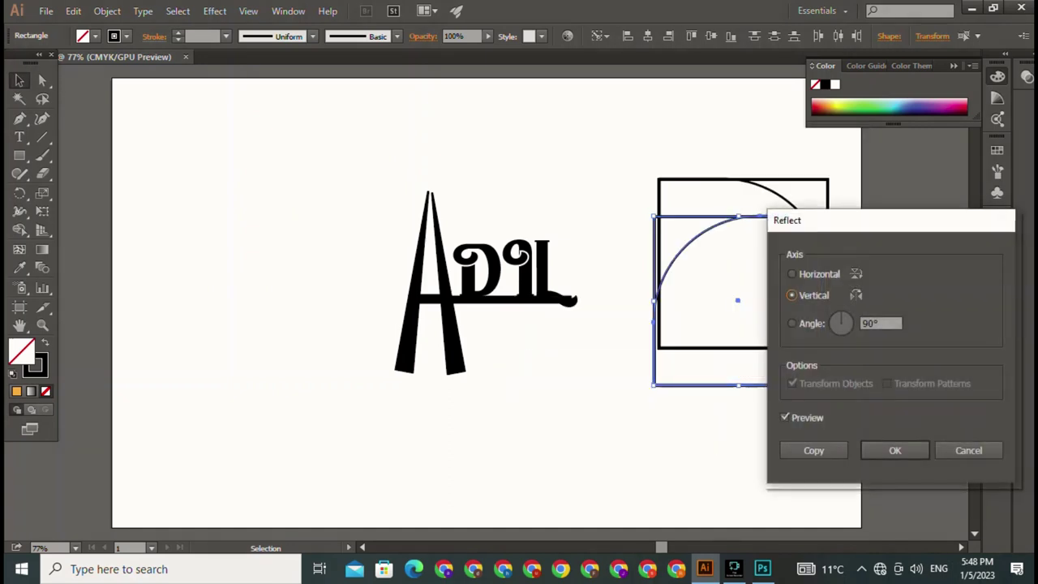
pyautogui.click(894, 450)
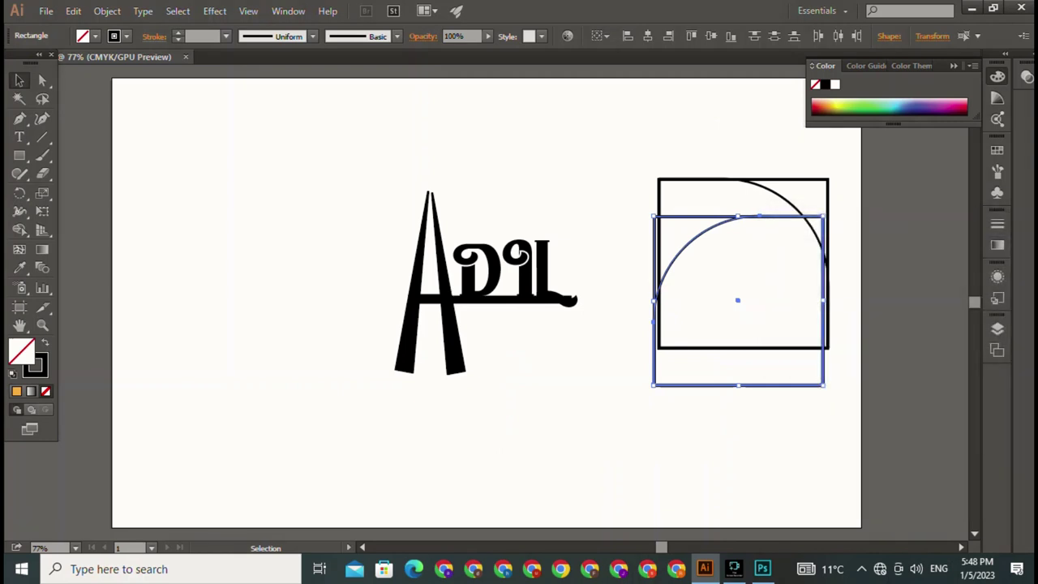
pyautogui.hotkey('ctrl', 'shift', 'a')
pyautogui.moveTo(754, 217); pyautogui.dragTo(587, 179)
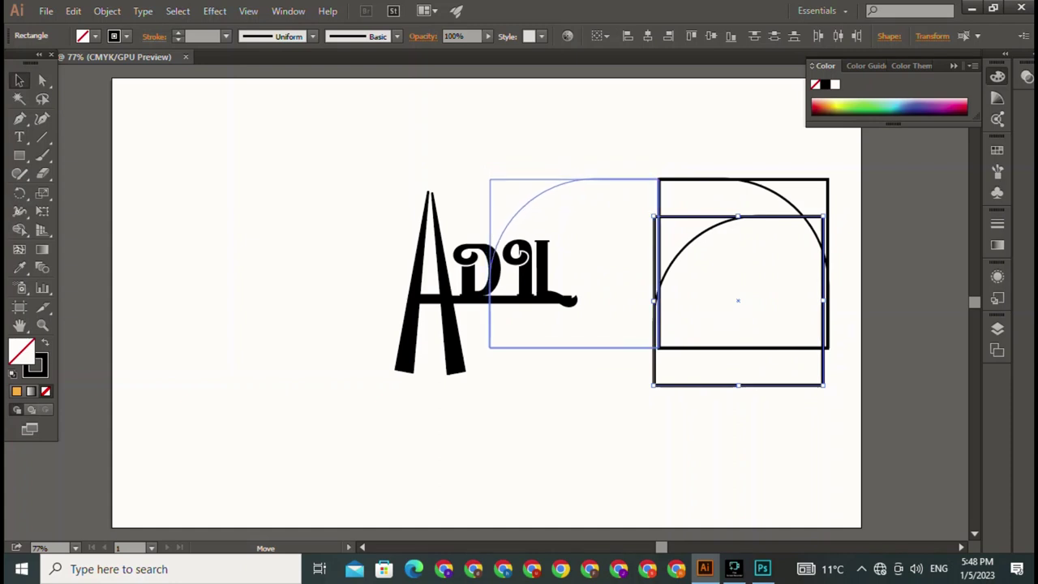
pyautogui.moveTo(587, 179); pyautogui.dragTo(590, 179)
# Select both shapes and Alt-drag a duplicate of the pair lower down
pyautogui.hotkey('ctrl', 'shift', 'a')
pyautogui.moveTo(621, 138); pyautogui.dragTo(697, 255)
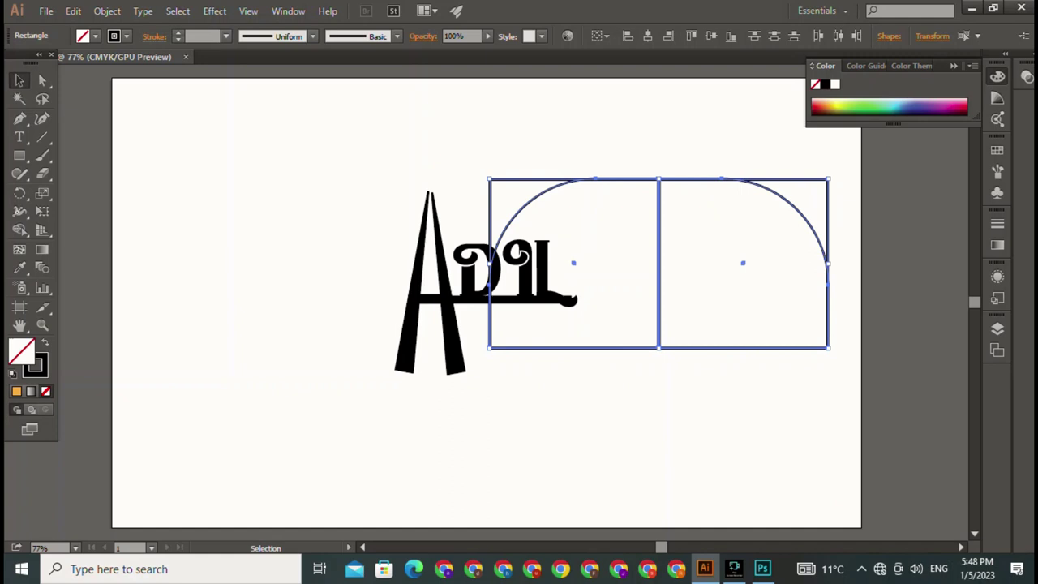
pyautogui.moveTo(793, 209); pyautogui.dragTo(793, 332)
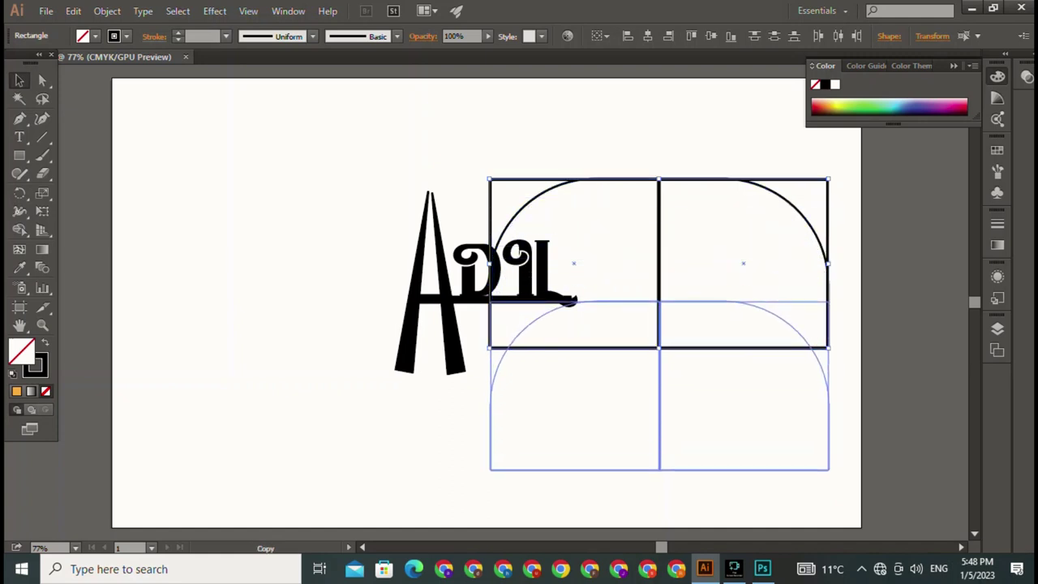
# Reflect the lower pair across the horizontal axis at a 0° angle so its arcs curve downward
pyautogui.hotkey('ctrl', 'shift', 'a')
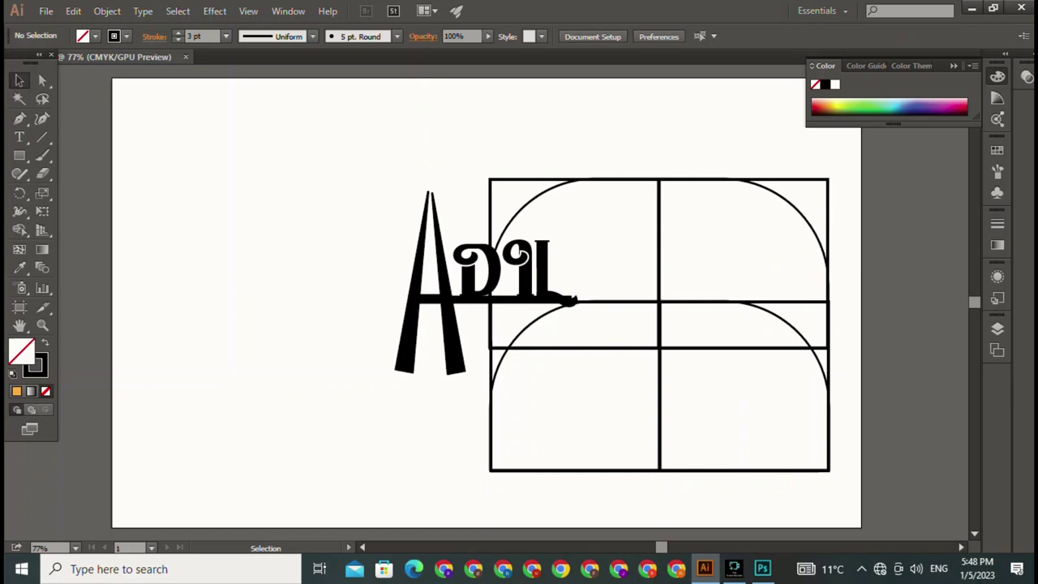
pyautogui.click(673, 470)
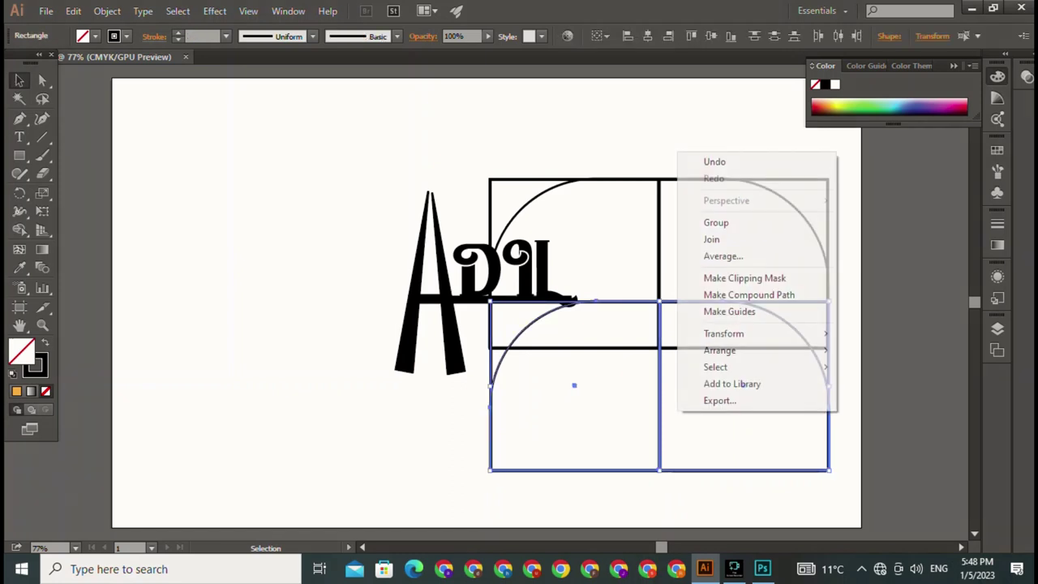
pyautogui.rightClick(677, 413)
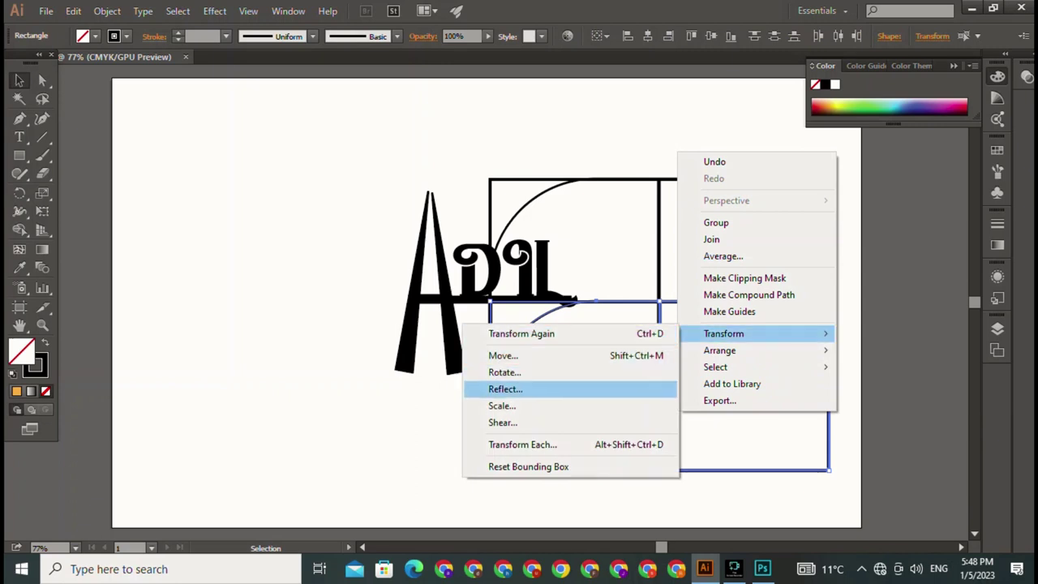
pyautogui.click(505, 389)
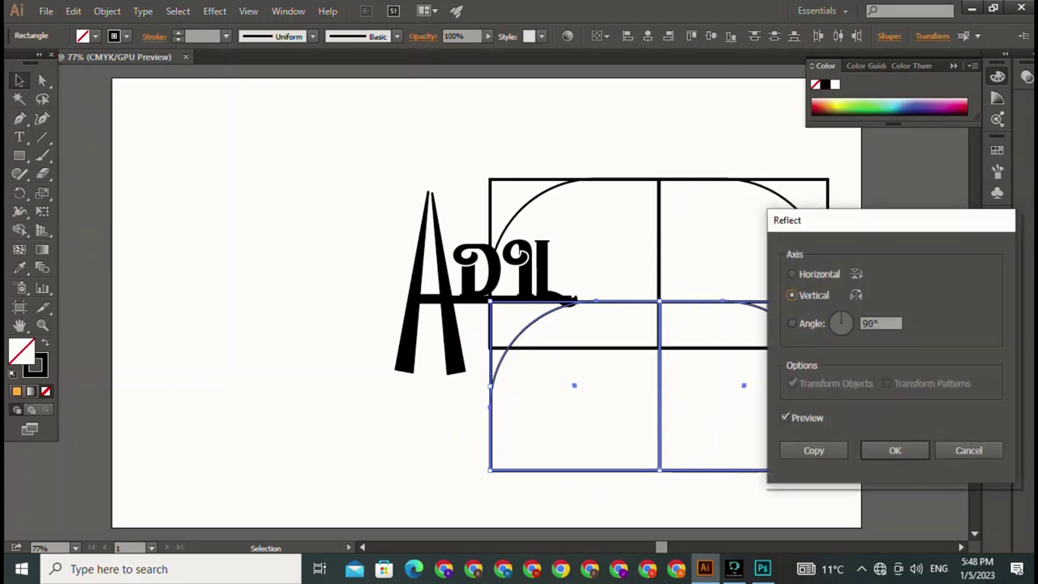
pyautogui.click(843, 322)
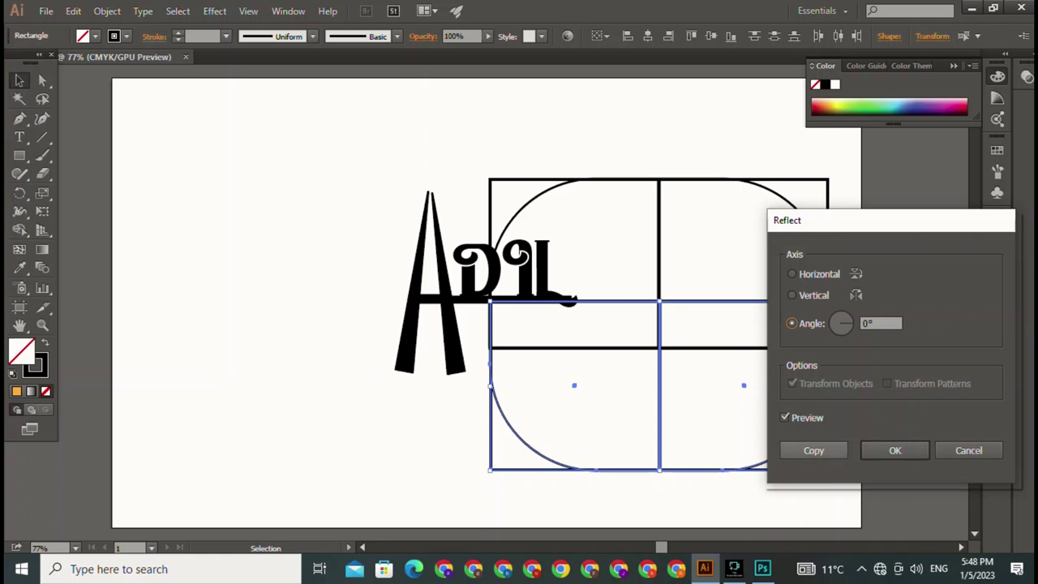
pyautogui.click(894, 450)
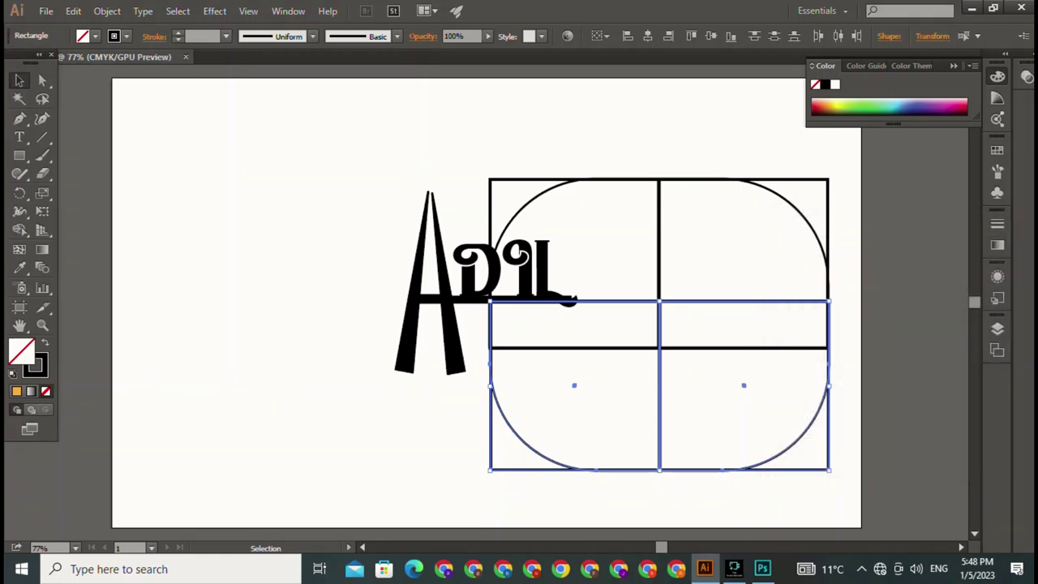
pyautogui.hotkey('ctrl', 'shift', 'a')
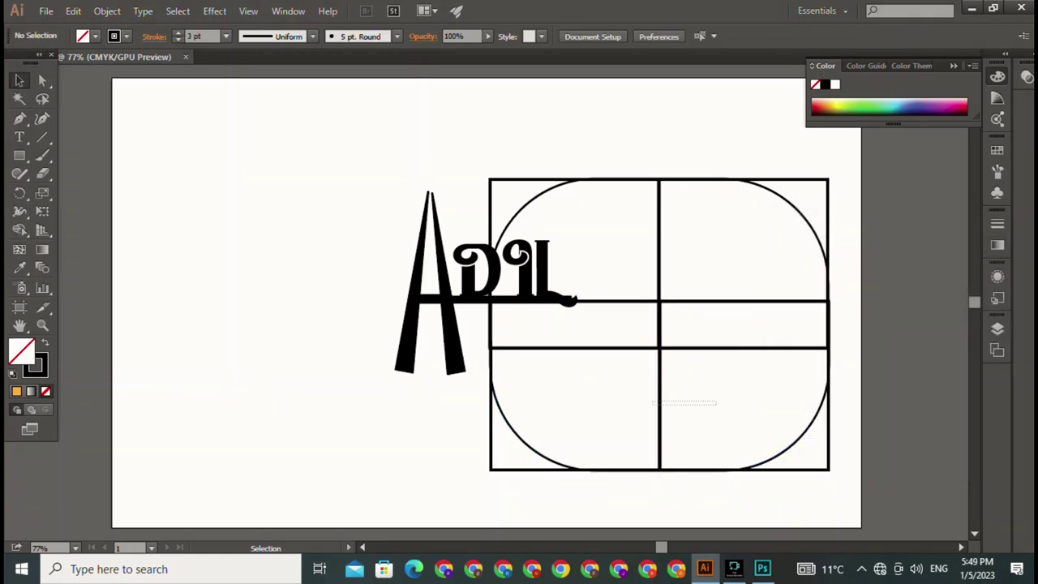
pyautogui.click(659, 403)
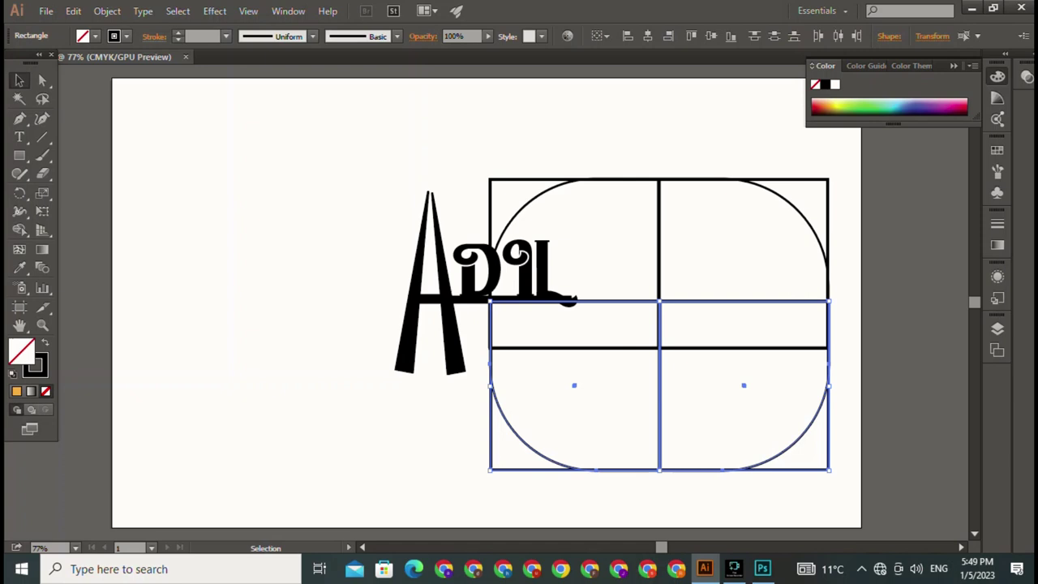
# Drag the flipped lower pair flush under the top pair and nudge it into alignment
pyautogui.moveTo(658, 402); pyautogui.dragTo(661, 450)
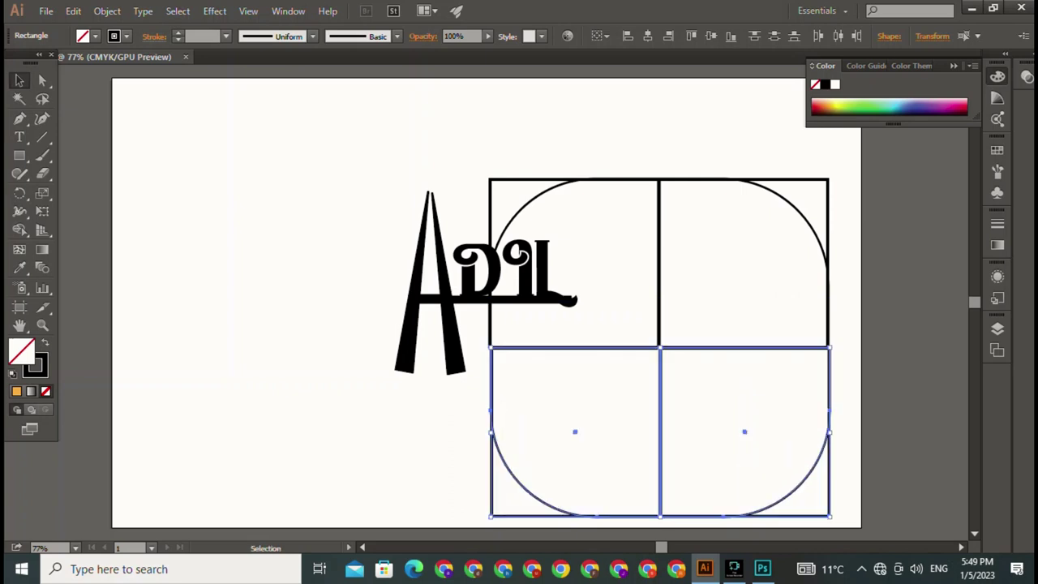
pyautogui.hotkey('ctrl', 'shift', 'a')
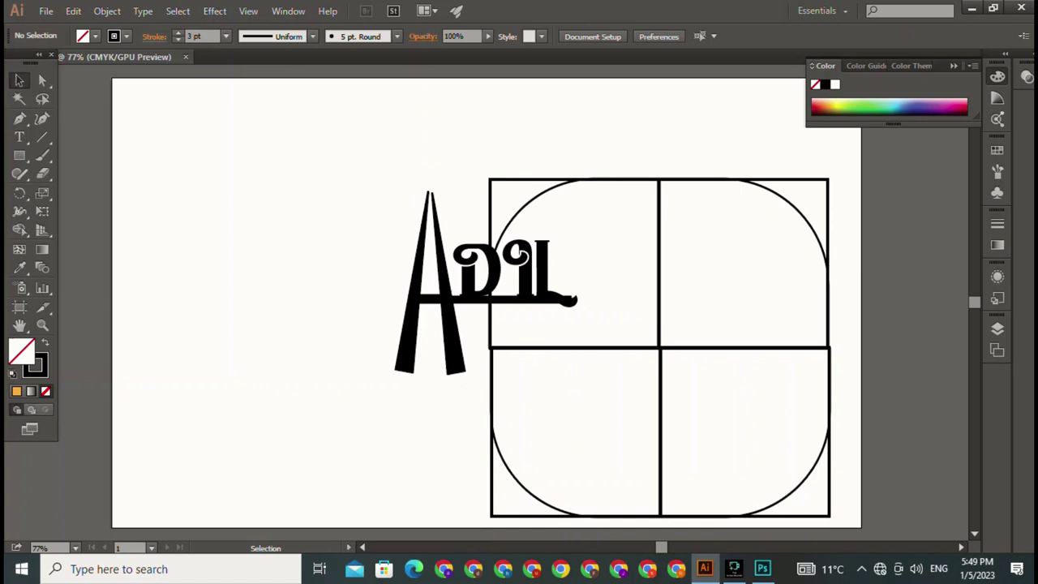
pyautogui.moveTo(453, 395); pyautogui.dragTo(685, 452)
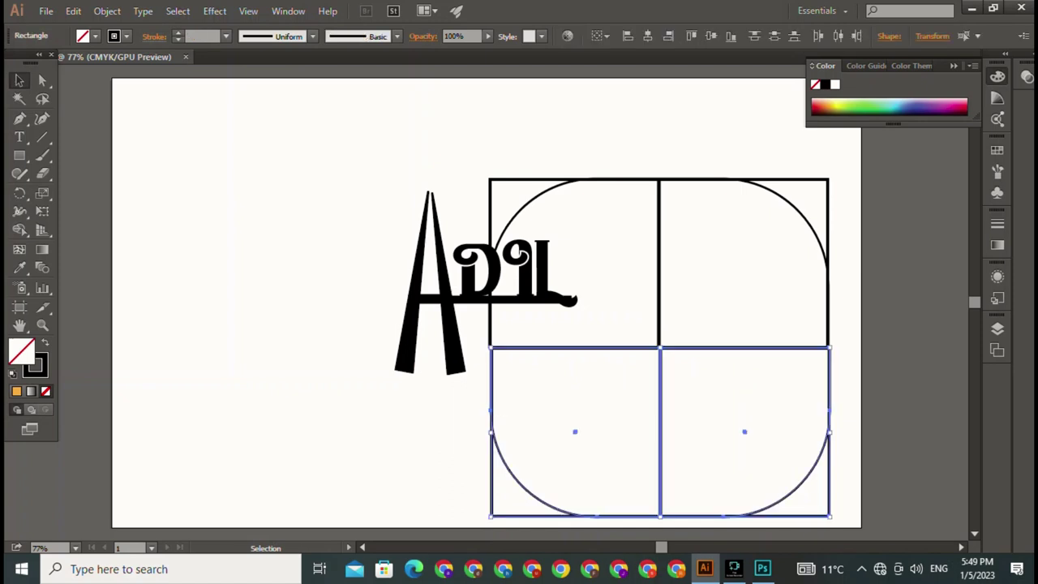
pyautogui.press('Left')
pyautogui.hotkey('ctrl', 'shift', 'a')
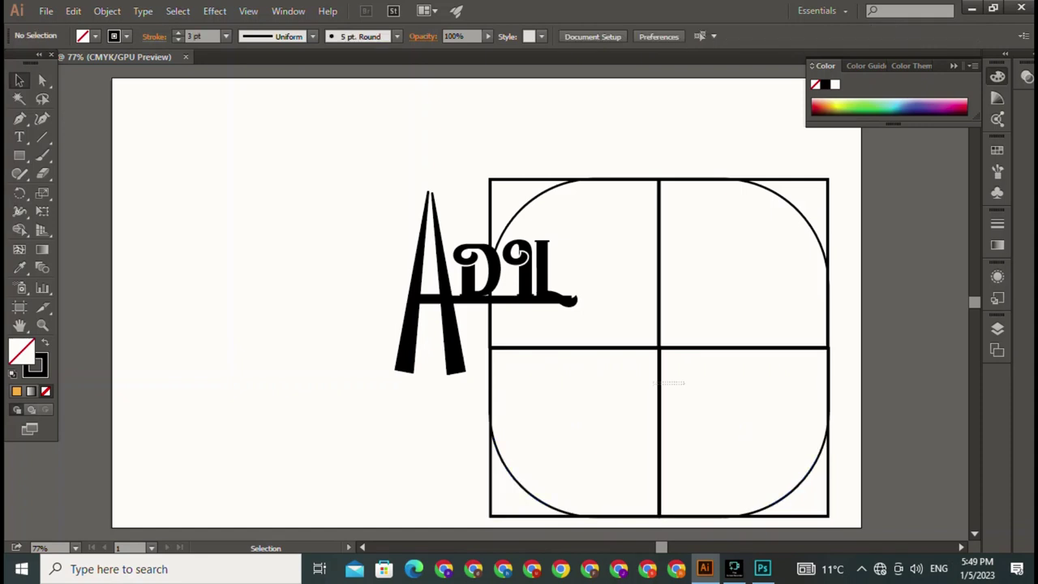
pyautogui.hotkey('ctrl', 'z')
pyautogui.hotkey('ctrl', 'shift', 'a')
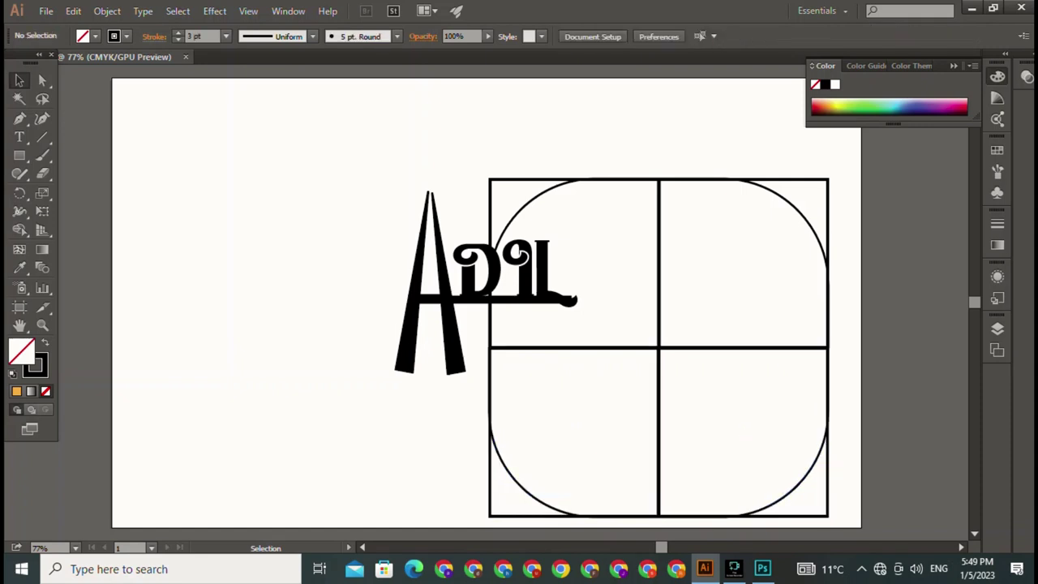
pyautogui.click(827, 375)
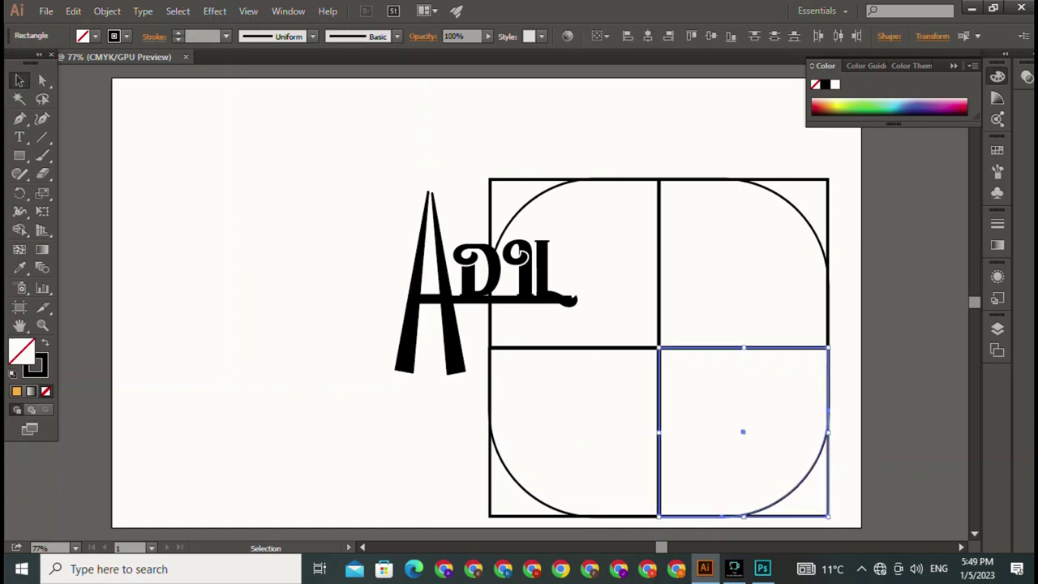
pyautogui.hotkey('ctrl', 'shift', 'a')
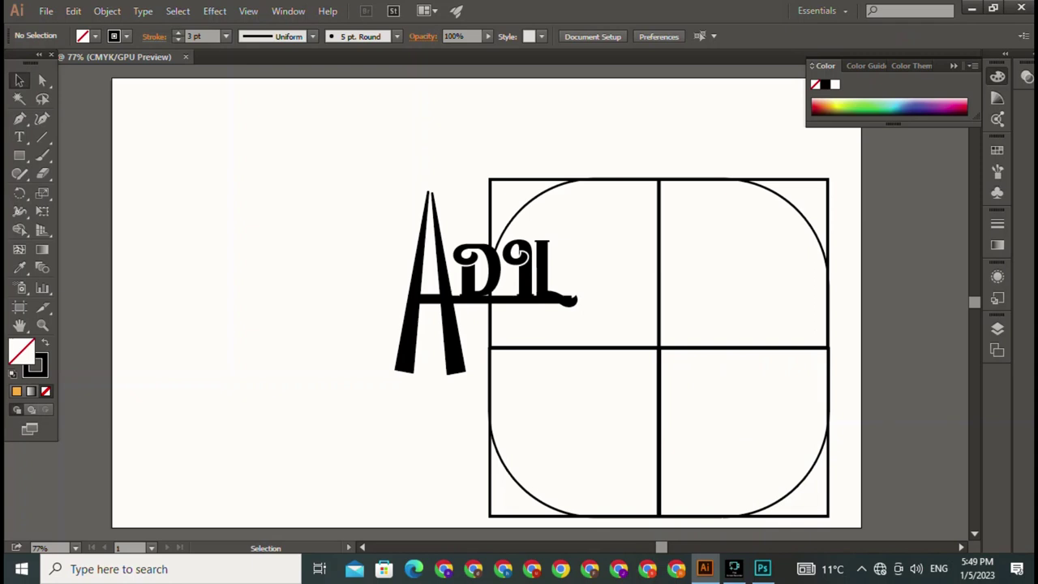
pyautogui.moveTo(637, 136); pyautogui.dragTo(718, 428)
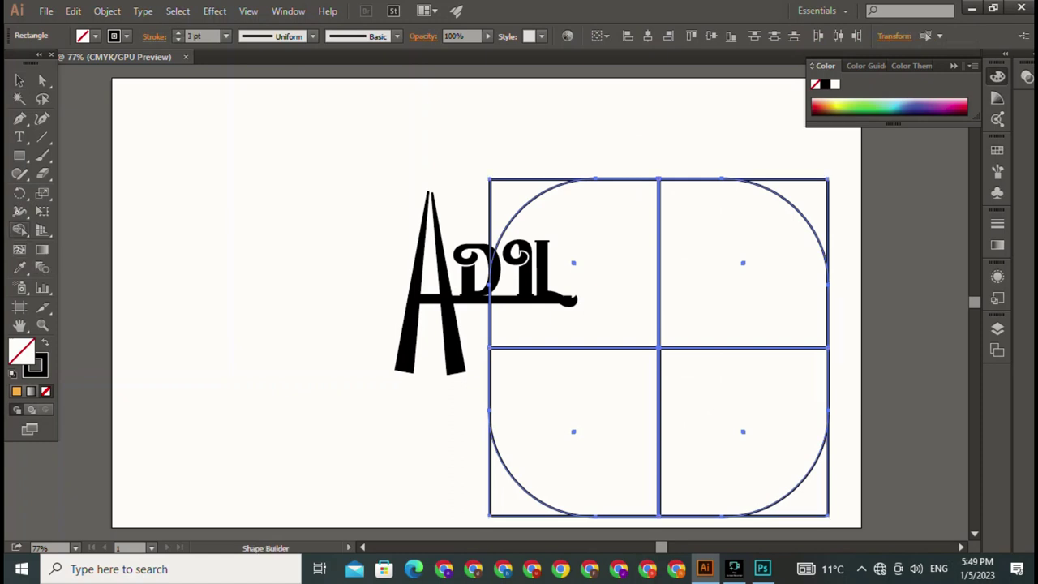
# Drag the Shape Builder across the four quadrants to merge them into one rounded-square outline
pyautogui.click(19, 229)
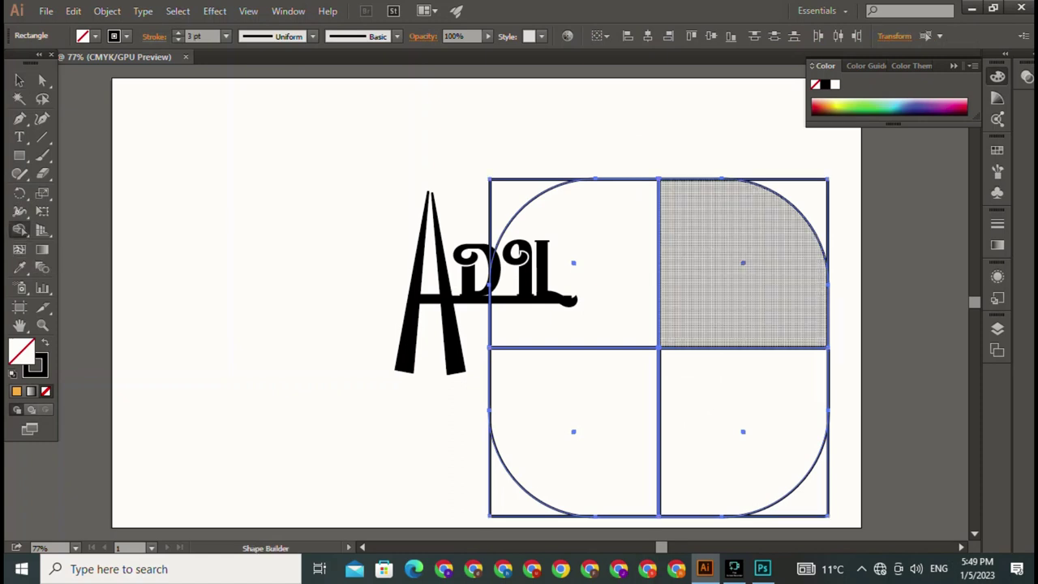
pyautogui.moveTo(712, 257)
pyautogui.mouseDown()
pyautogui.moveTo(650, 259)
pyautogui.moveTo(632, 397)
pyautogui.mouseUp()
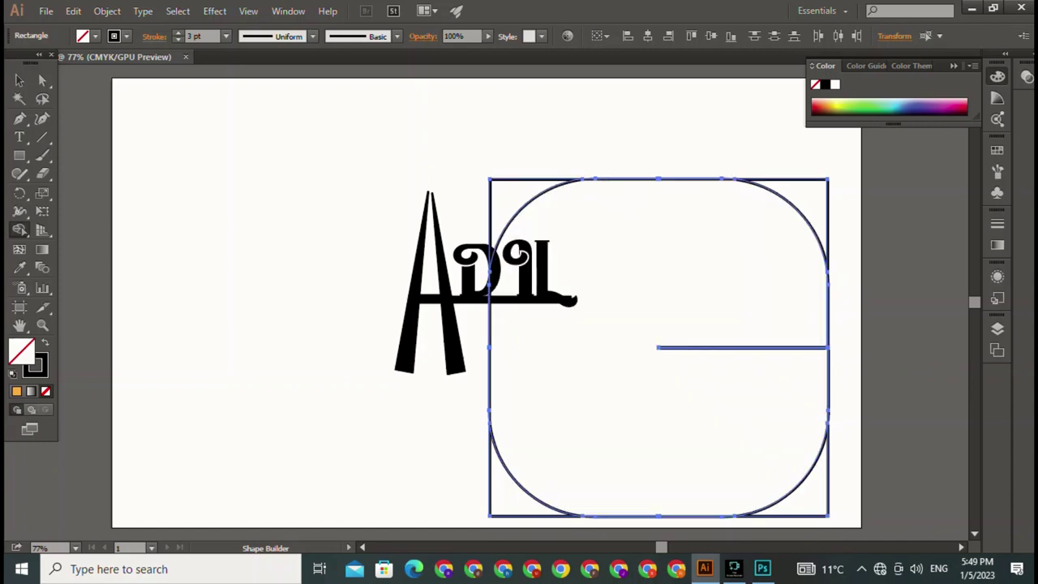
pyautogui.moveTo(713, 414); pyautogui.dragTo(731, 305)
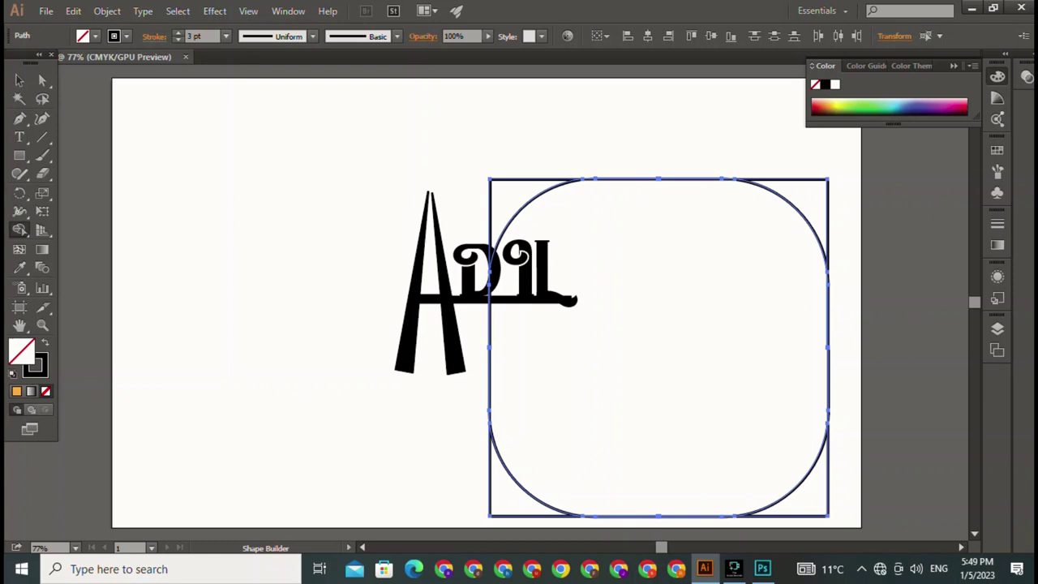
pyautogui.click(19, 81)
pyautogui.hotkey('ctrl', 'shift', 'a')
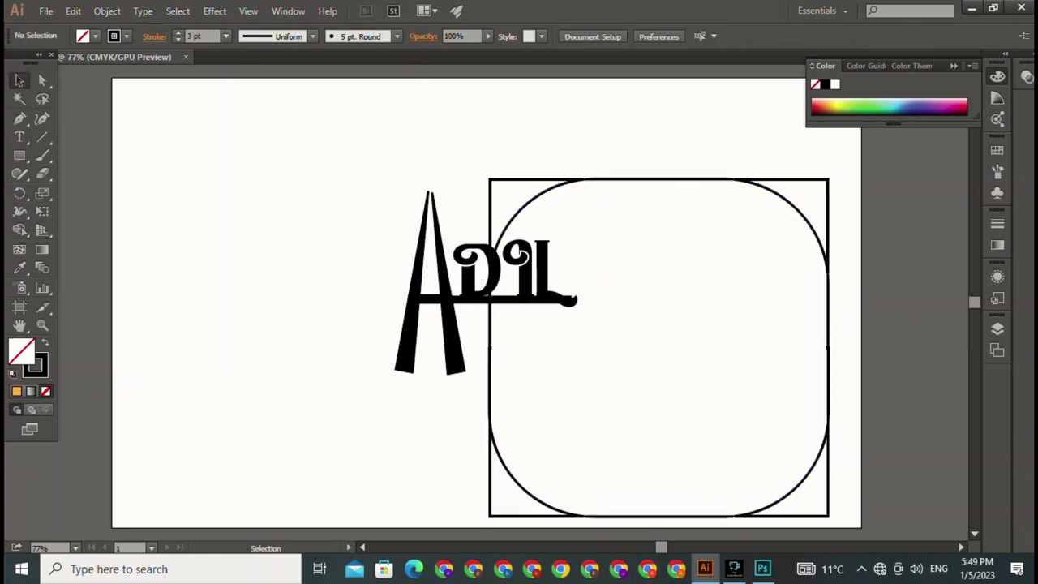
pyautogui.moveTo(631, 163); pyautogui.dragTo(659, 230)
pyautogui.press('Delete')
pyautogui.moveTo(604, 283); pyautogui.dragTo(324, 288)
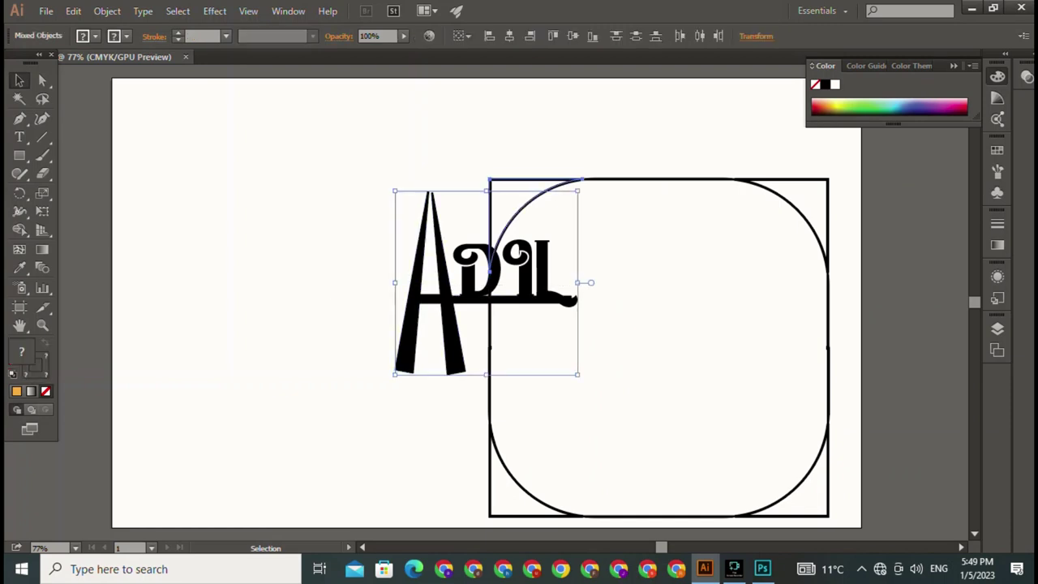
pyautogui.moveTo(506, 212); pyautogui.dragTo(474, 217)
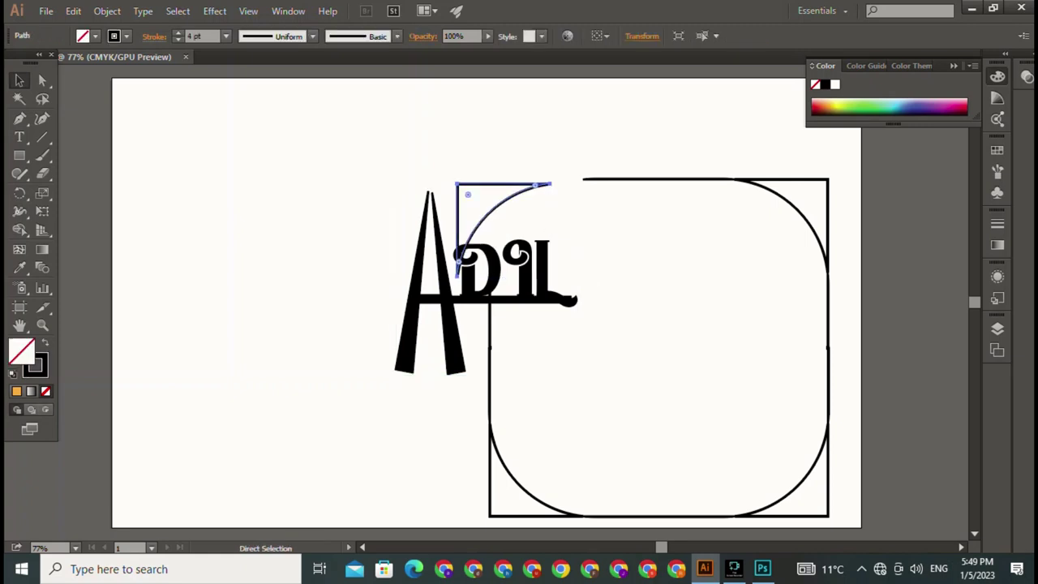
pyautogui.press('Delete')
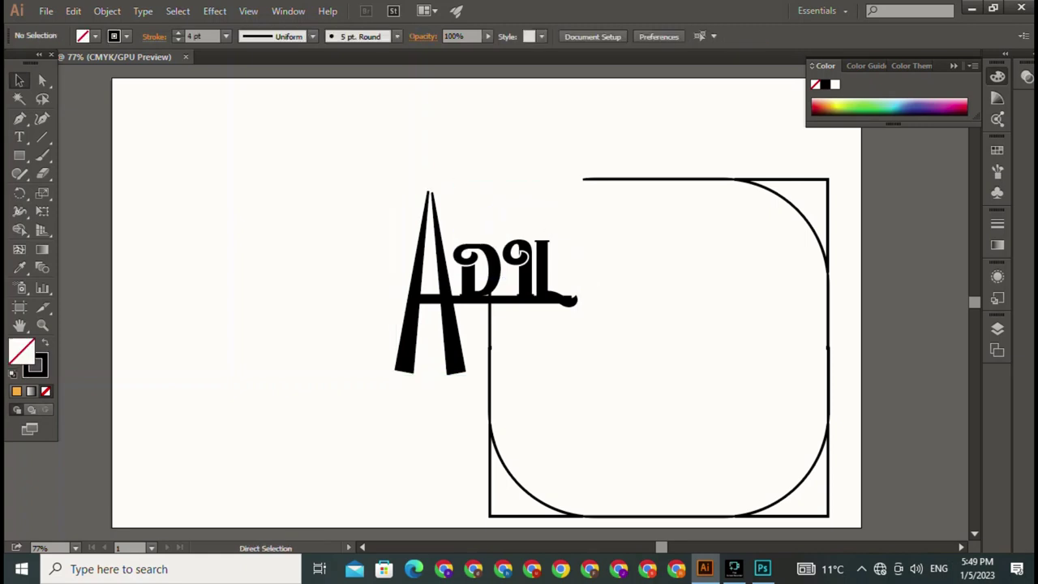
pyautogui.hotkey('ctrl', 'z')
pyautogui.hotkey('ctrl', 'shift', 'a')
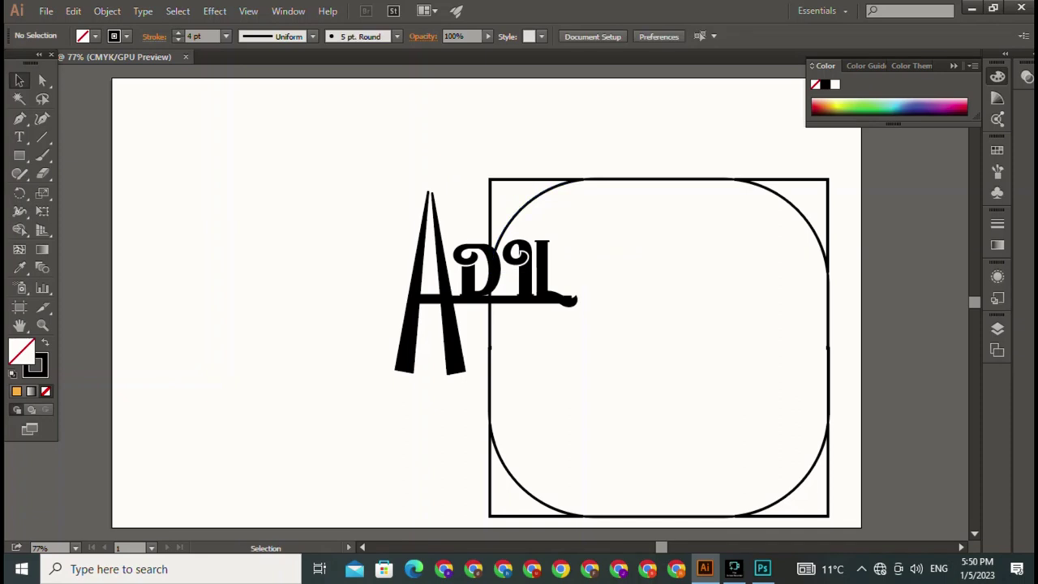
pyautogui.click(429, 197)
pyautogui.hotkey('ctrl', 'shift', 'a')
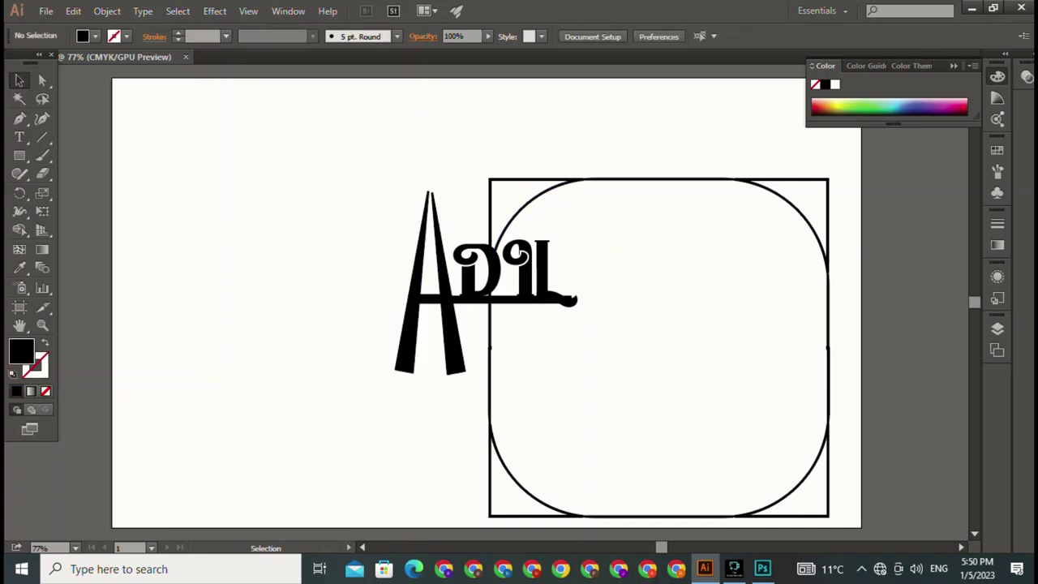
pyautogui.moveTo(382, 200); pyautogui.dragTo(577, 350)
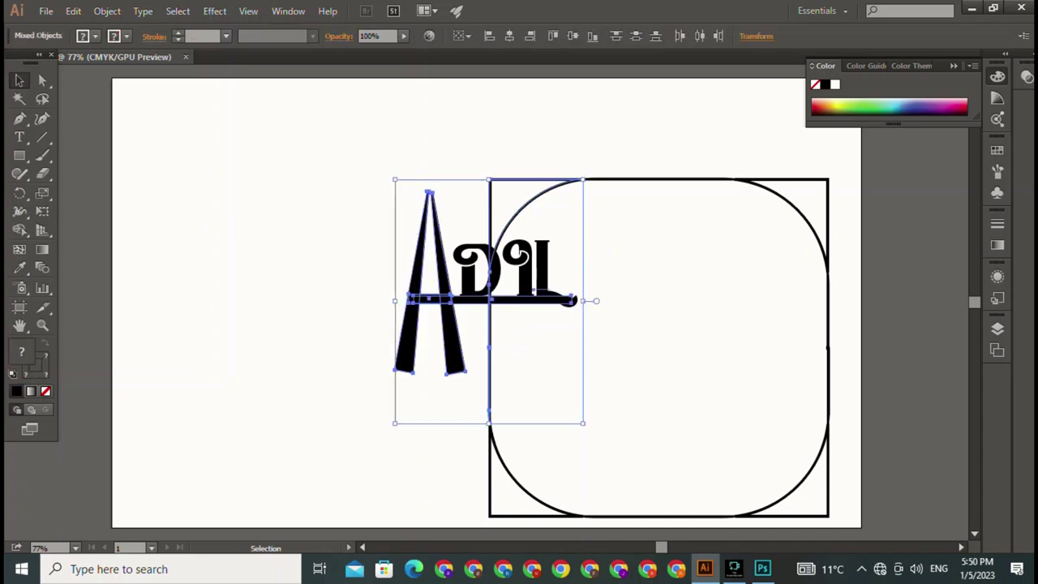
pyautogui.hotkey('ctrl', 'shift', 'a')
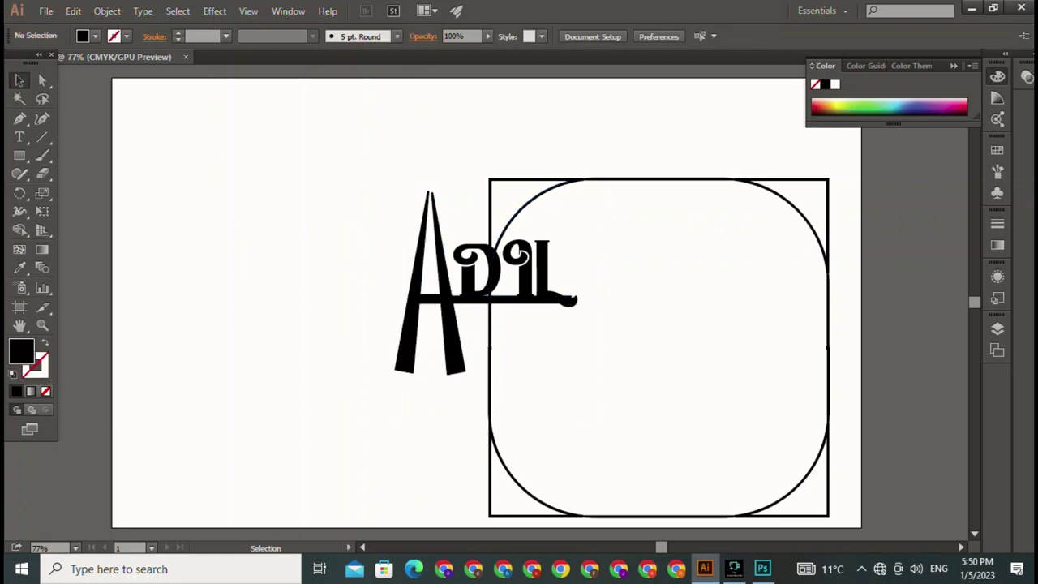
# Shift-select the L, the DI letters and both legs of the A together
pyautogui.click(542, 279)
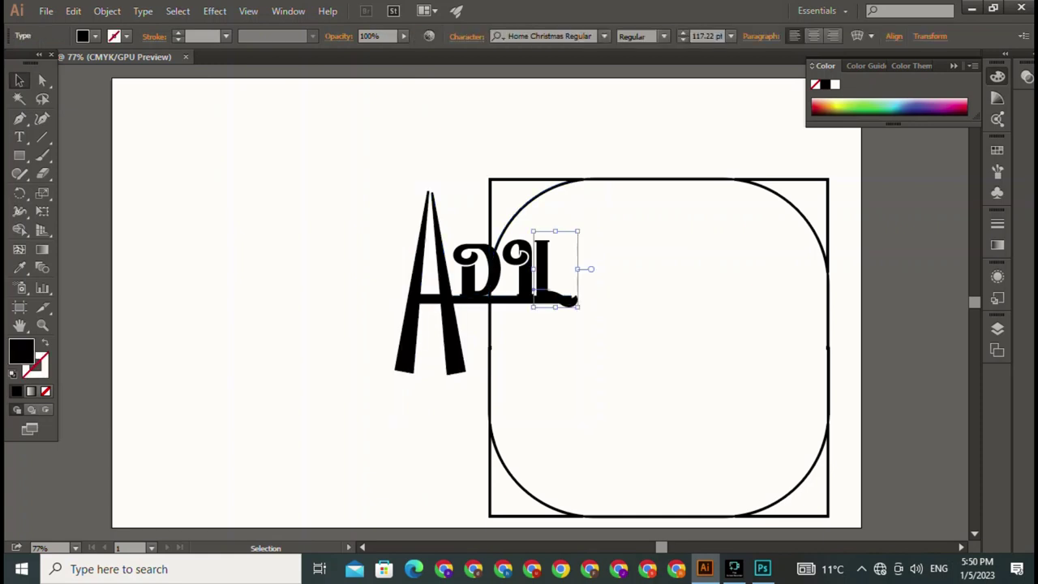
pyautogui.press('shift')
pyautogui.keyDown('shift'); pyautogui.click(519, 200); pyautogui.keyUp('shift')
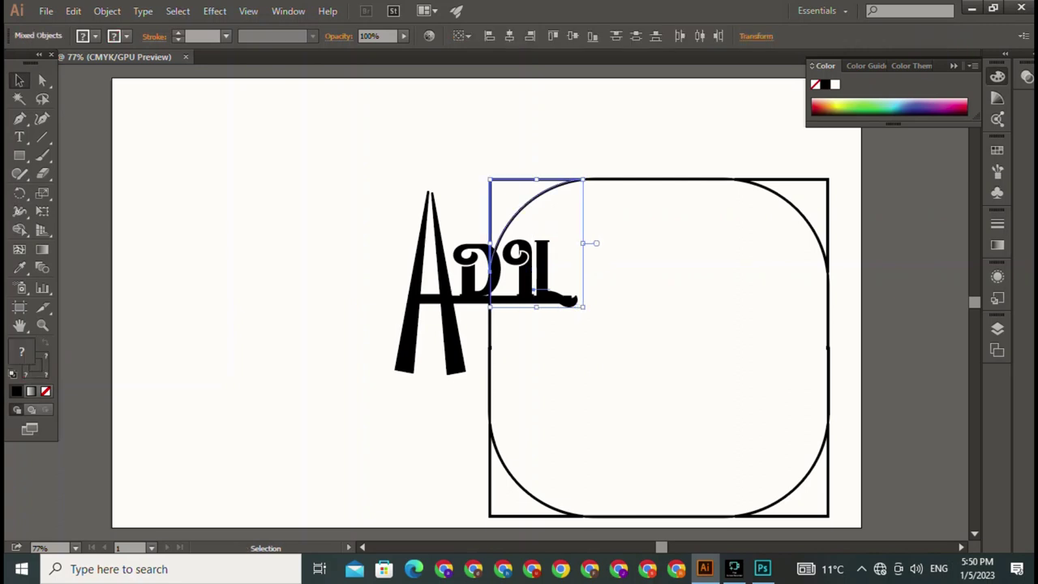
pyautogui.hotkey('ctrl', 'shift', 'a')
pyautogui.click(539, 290)
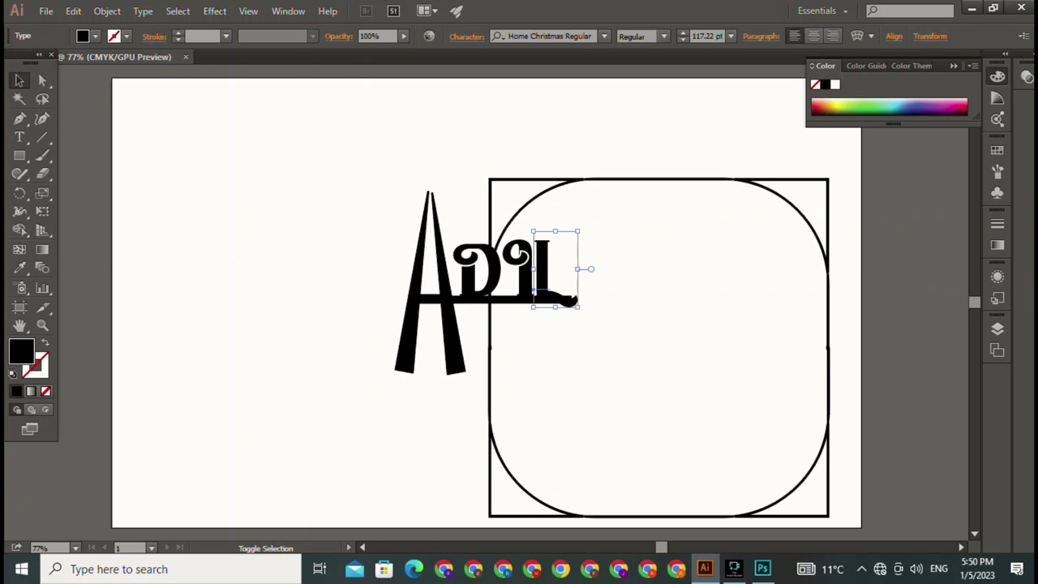
pyautogui.keyDown('shift'); pyautogui.click(487, 272); pyautogui.keyUp('shift')
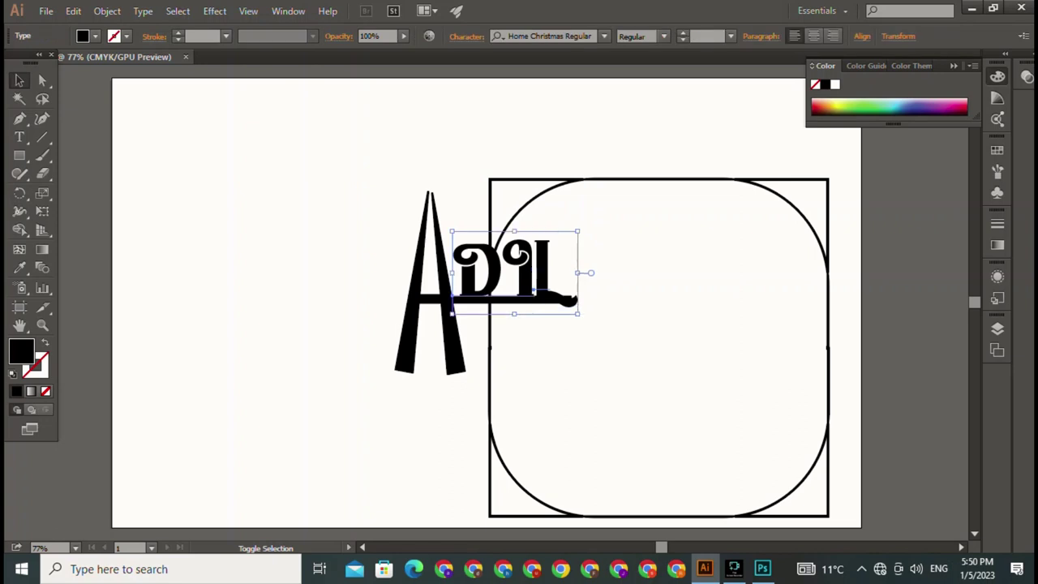
pyautogui.keyDown('shift'); pyautogui.click(418, 302); pyautogui.keyUp('shift')
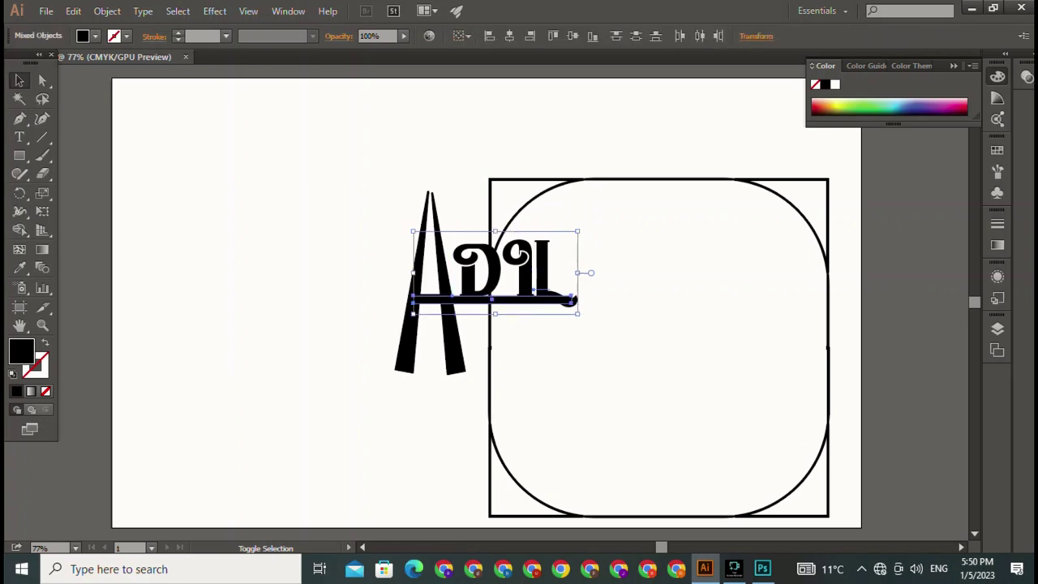
pyautogui.keyDown('shift'); pyautogui.click(418, 243); pyautogui.keyUp('shift')
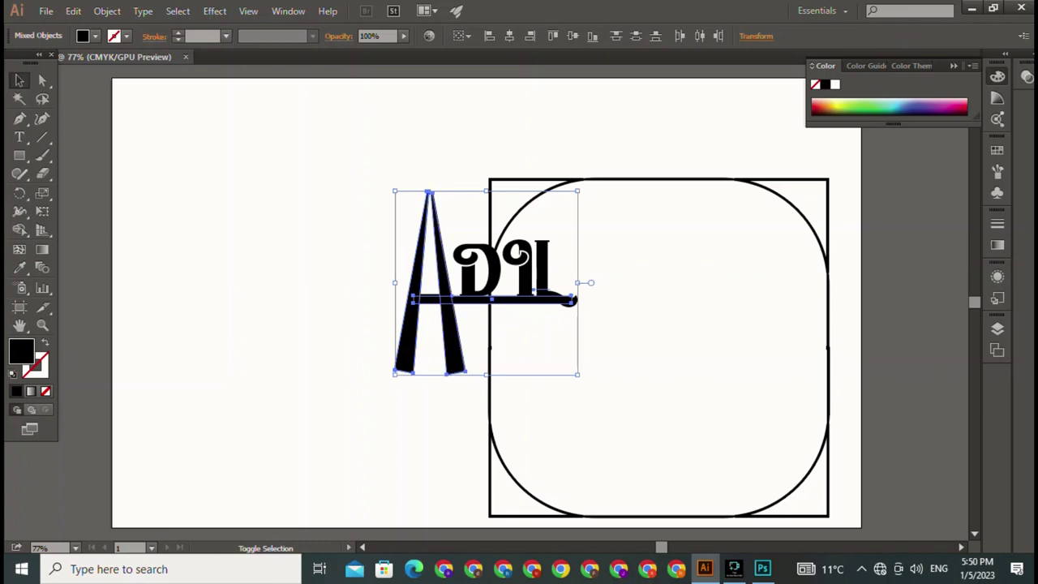
pyautogui.keyDown('shift'); pyautogui.click(455, 340); pyautogui.keyUp('shift')
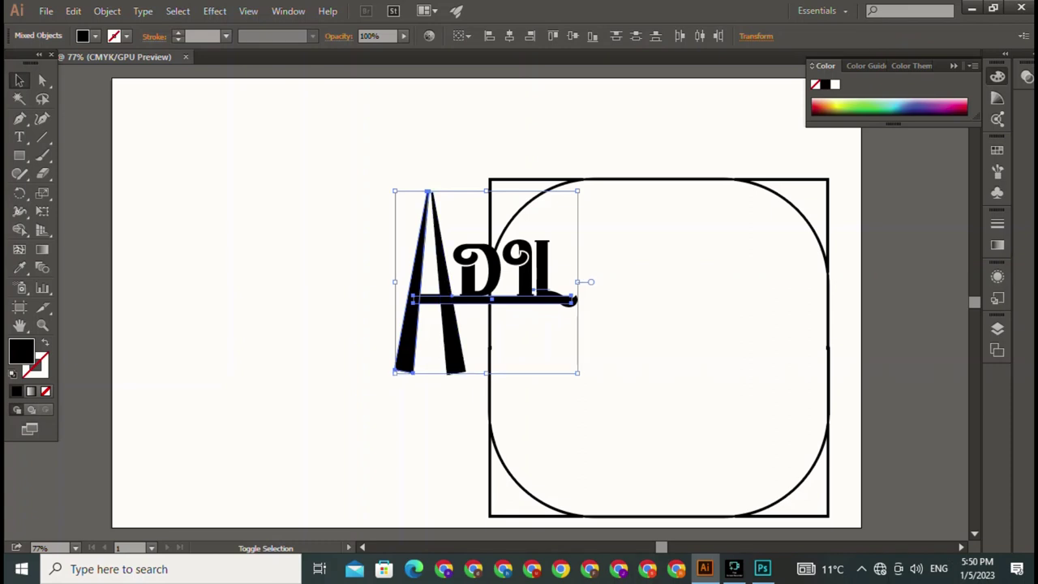
pyautogui.keyDown('shift'); pyautogui.click(455, 341); pyautogui.keyUp('shift')
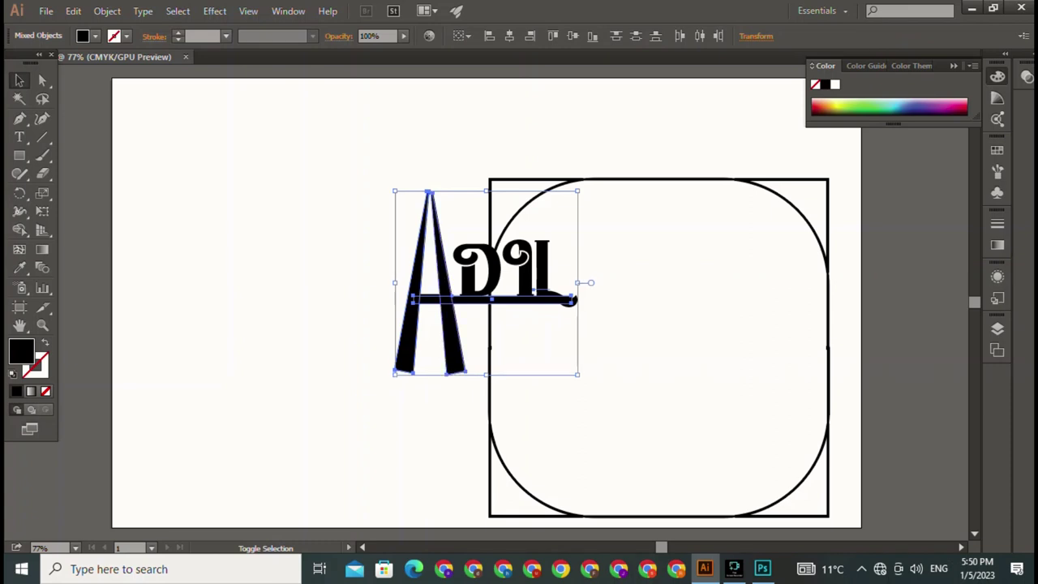
# Drag the ADIL logotype left, clear of the badge, and delete the stray dash
pyautogui.moveTo(456, 341); pyautogui.dragTo(265, 333)
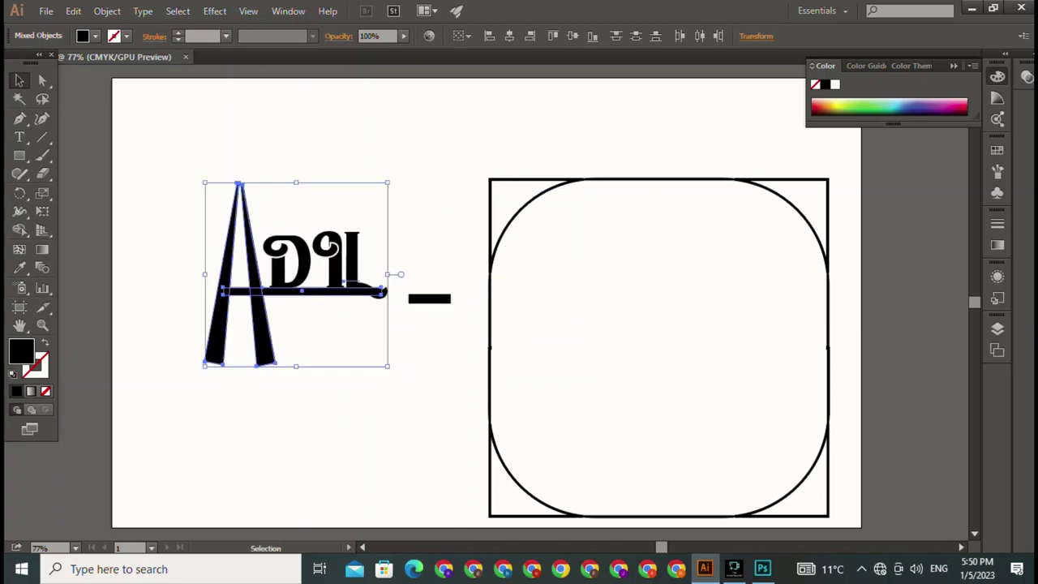
pyautogui.hotkey('ctrl', 'shift', 'a')
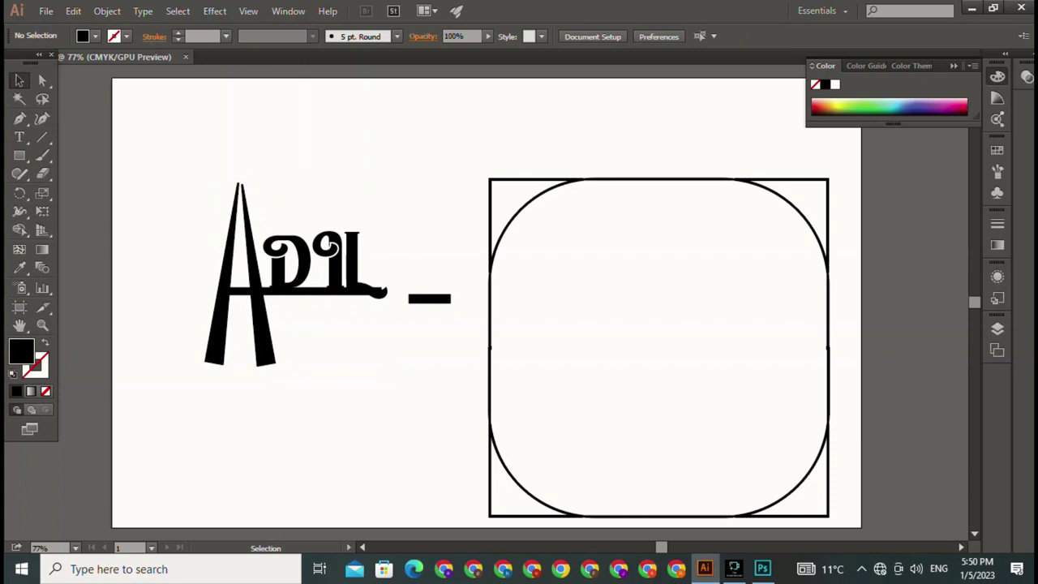
pyautogui.click(430, 299)
pyautogui.press('Delete')
# Undo an accidental drag of the badge's top-left corner arc, then select the whole badge
pyautogui.moveTo(436, 115); pyautogui.dragTo(843, 522)
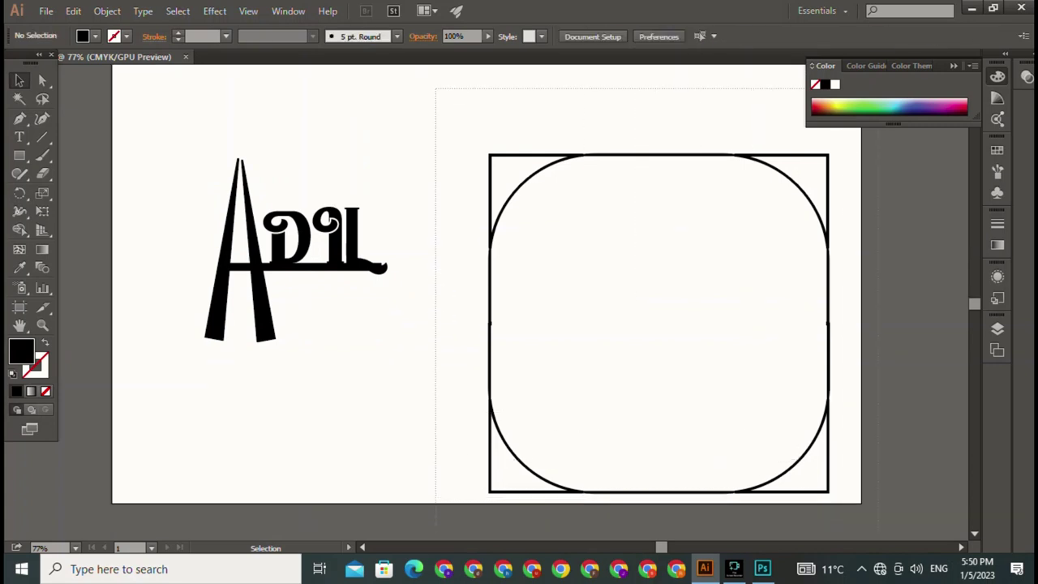
pyautogui.press('a')
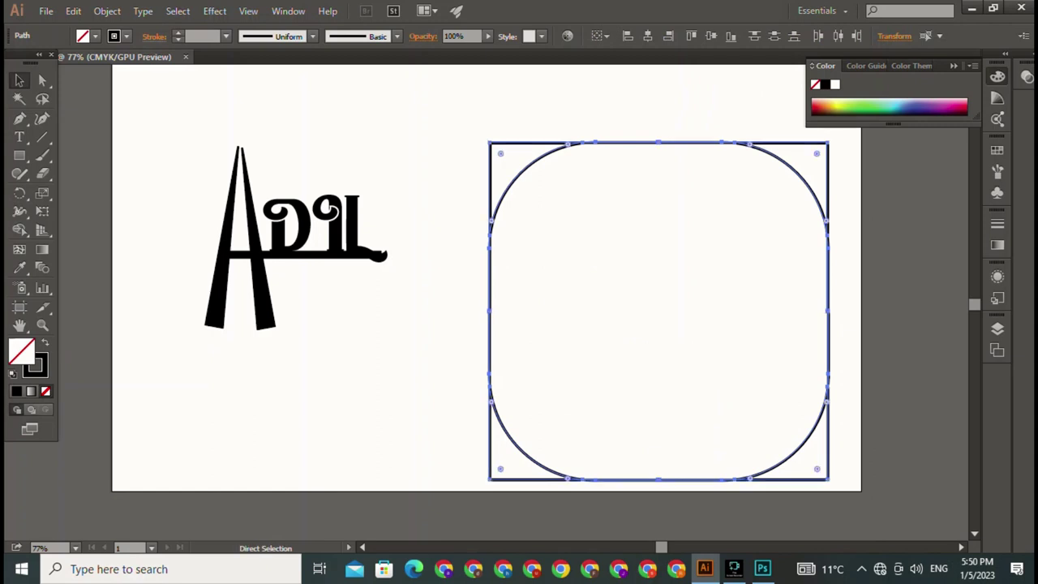
pyautogui.moveTo(518, 166); pyautogui.dragTo(487, 170)
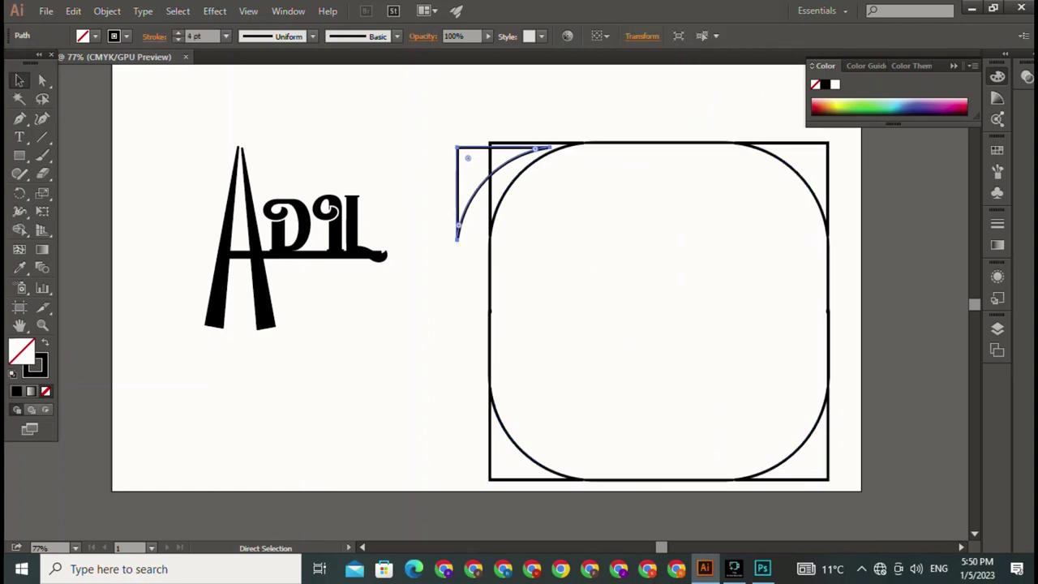
pyautogui.press('v')
pyautogui.hotkey('ctrl', 'z')
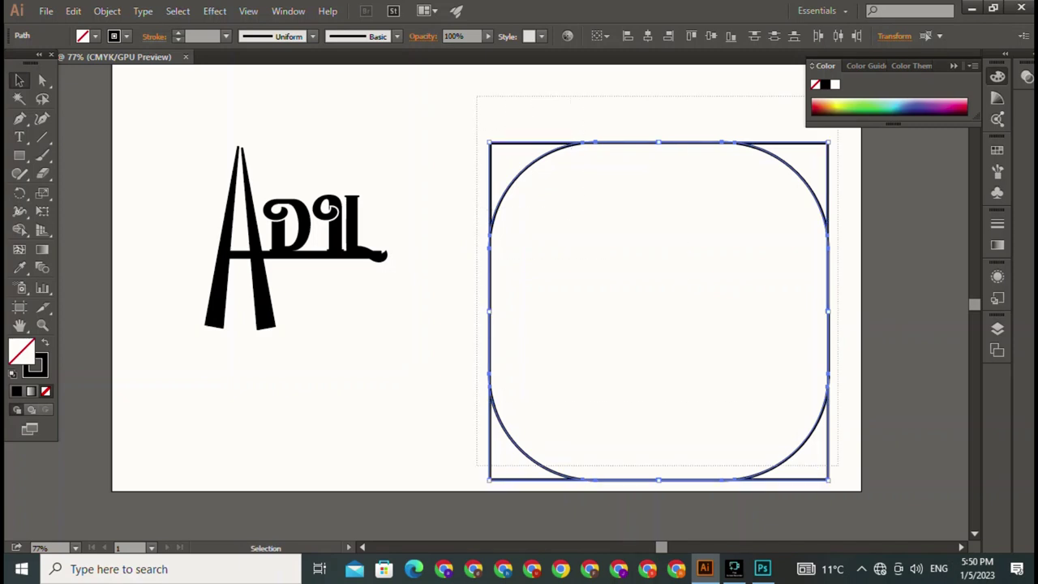
pyautogui.press('a')
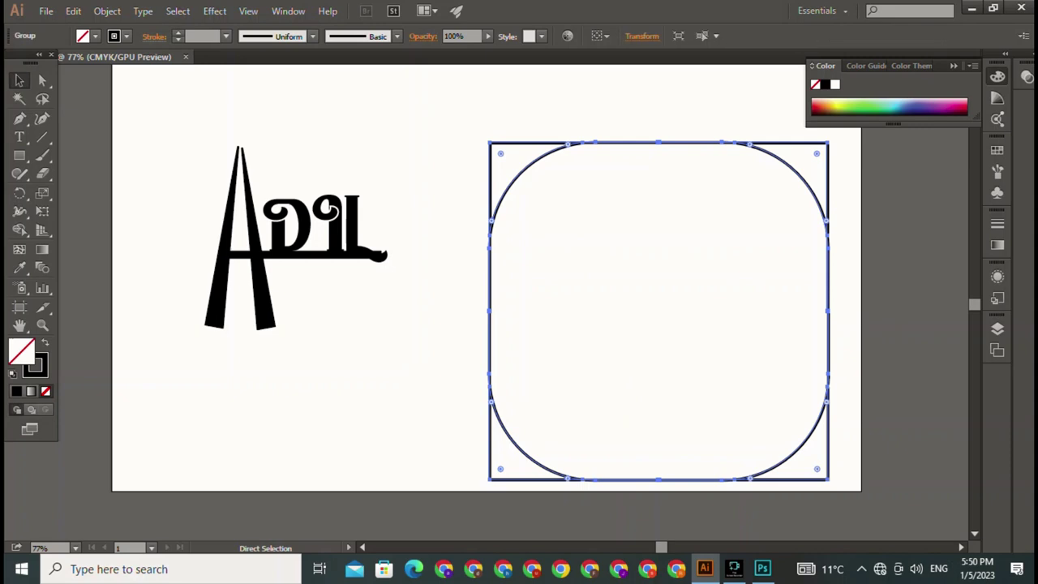
pyautogui.press('v')
pyautogui.hotkey('ctrl', 'shift', 'a')
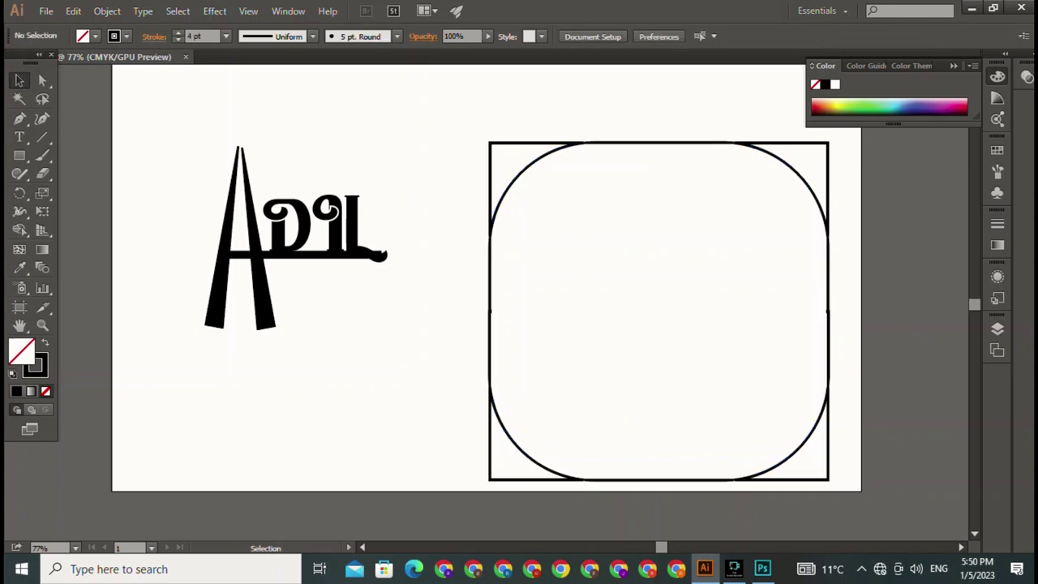
pyautogui.hotkey('ctrl', 'a')
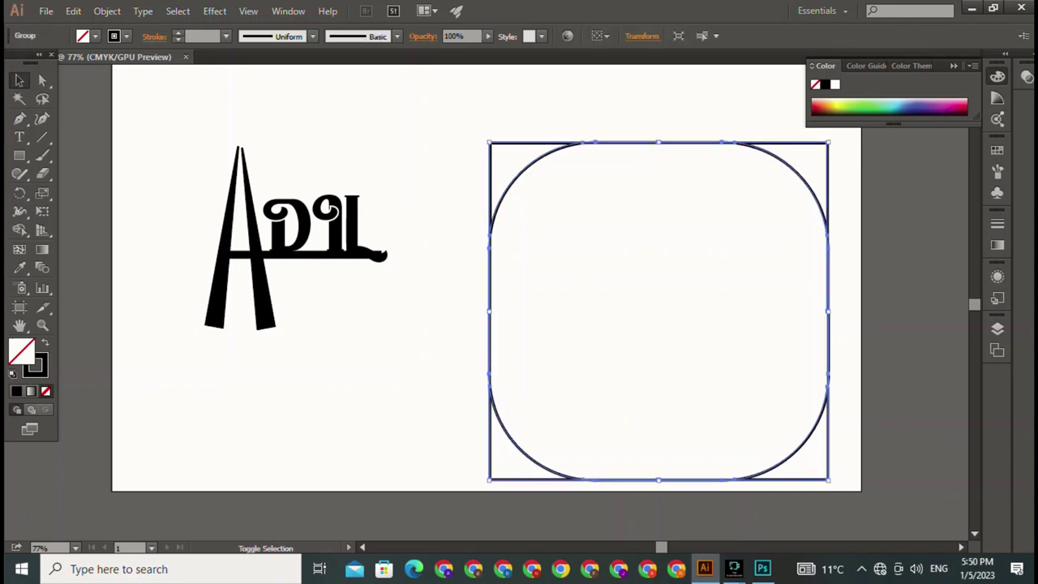
# Scale the badge to about half size, then move ADIL onto it and shrink it to fit
pyautogui.moveTo(828, 478); pyautogui.dragTo(663, 314)
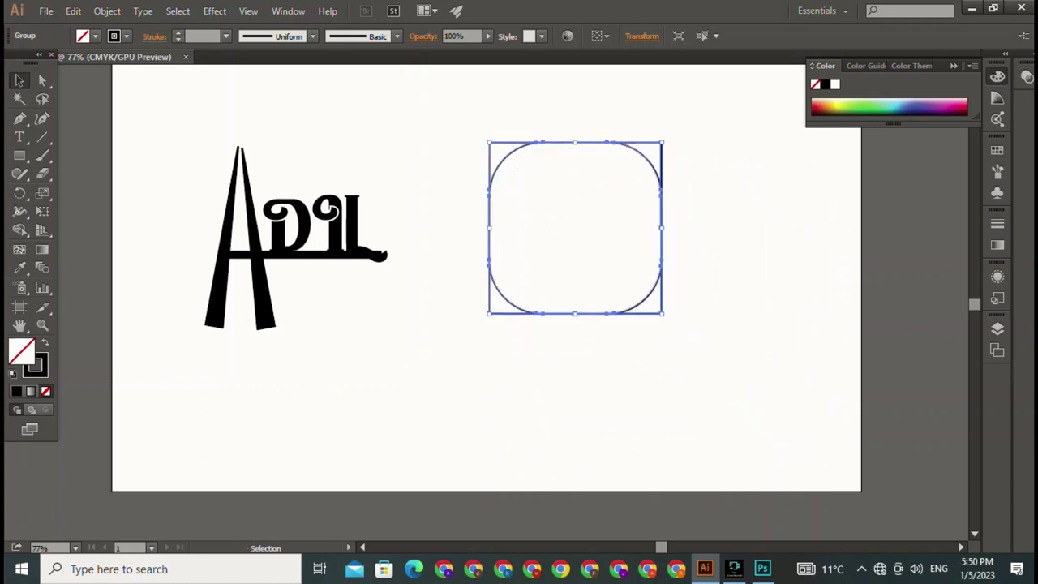
pyautogui.moveTo(195, 130); pyautogui.dragTo(339, 300)
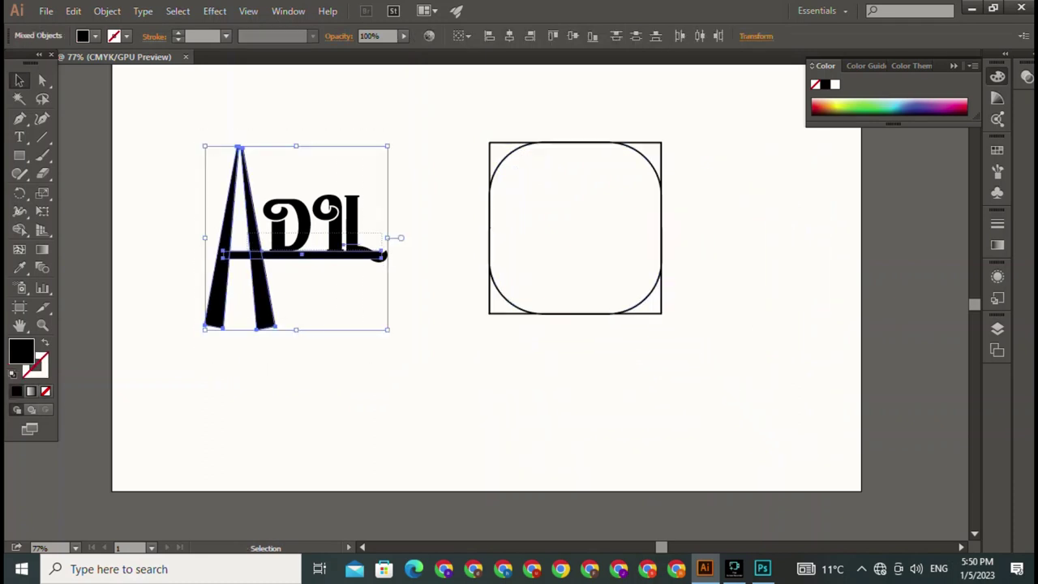
pyautogui.keyDown('shift'); pyautogui.click(215, 300); pyautogui.keyUp('shift')
pyautogui.keyDown('shift'); pyautogui.click(216, 300); pyautogui.keyUp('shift')
pyautogui.moveTo(238, 149); pyautogui.dragTo(537, 140)
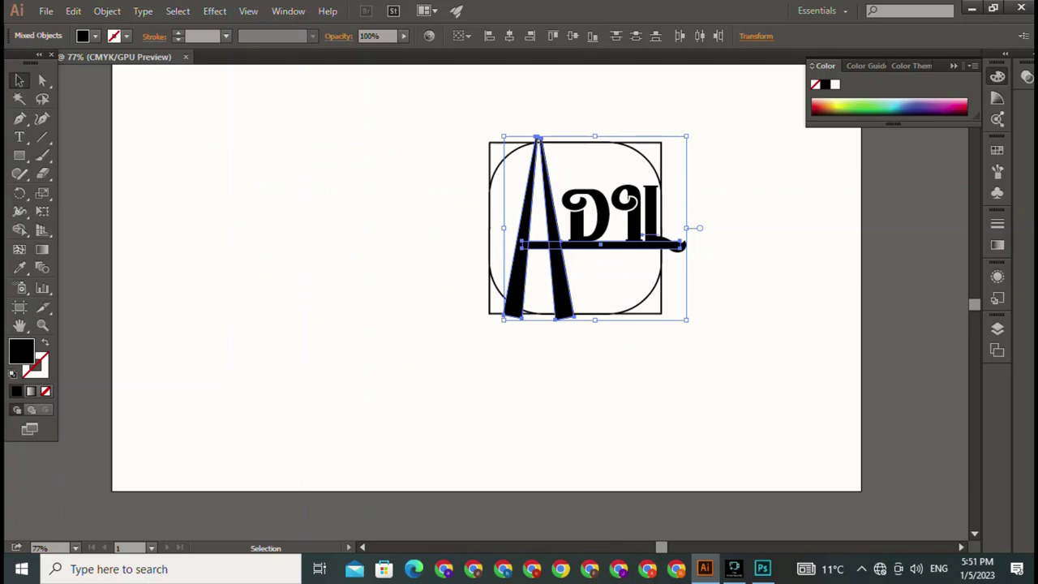
pyautogui.moveTo(686, 320); pyautogui.dragTo(612, 246)
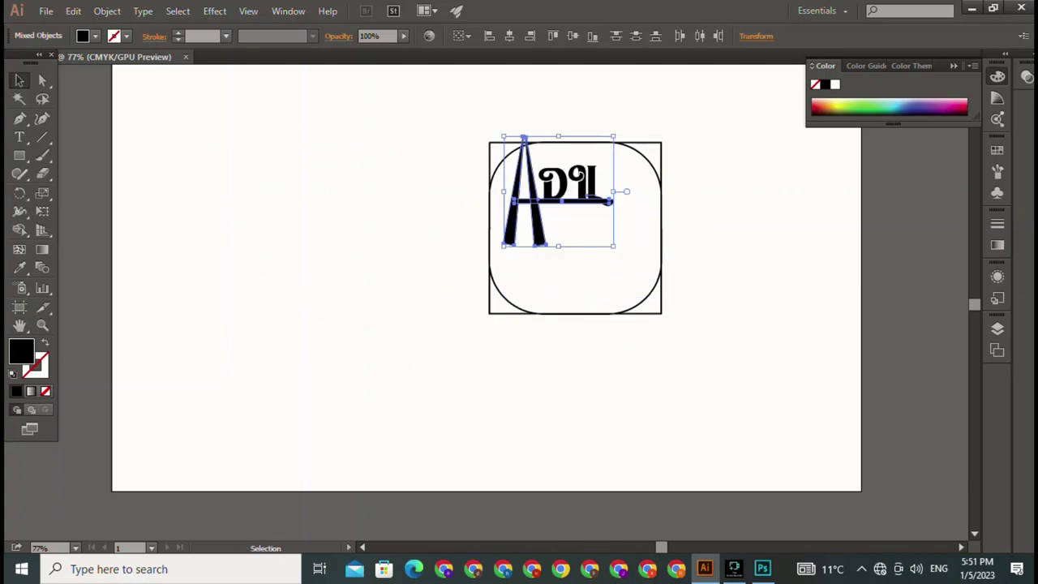
pyautogui.moveTo(559, 195); pyautogui.dragTo(574, 225)
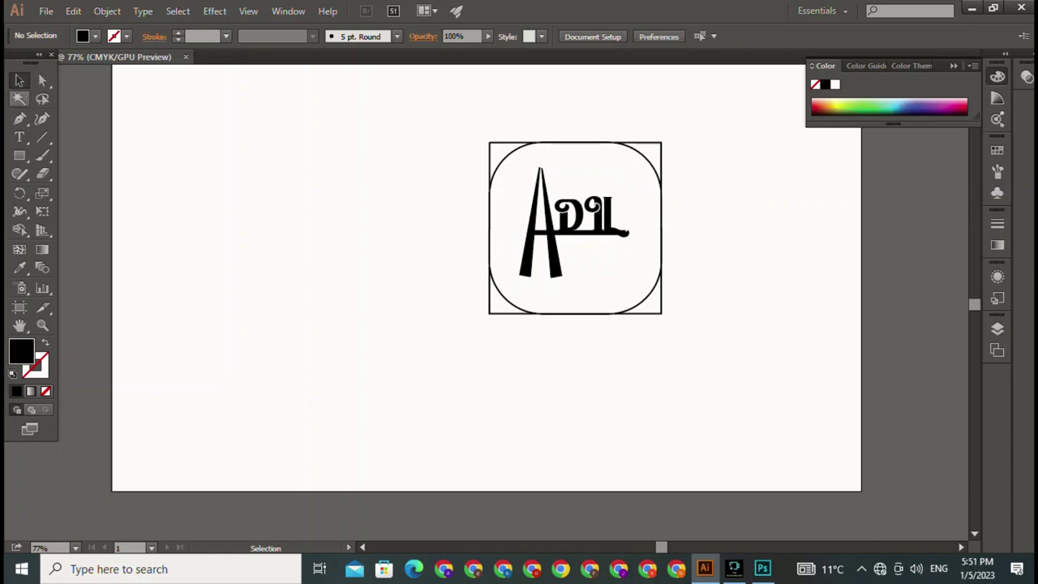
# Add the text 'JUTT' at the artboard's upper left and set it to 45 pt
pyautogui.click(20, 137)
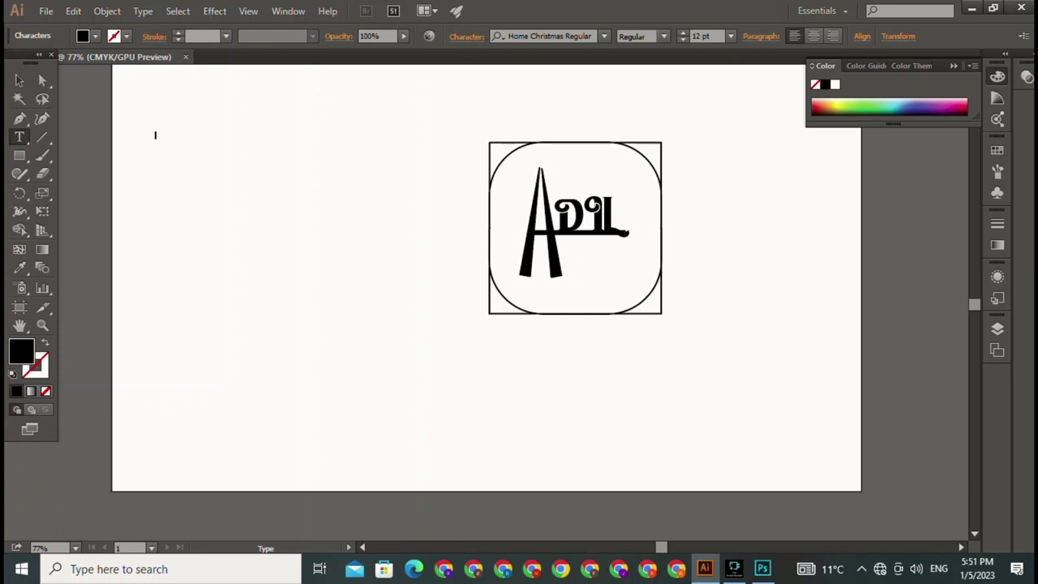
pyautogui.write('A')
pyautogui.press('BackSpace')
pyautogui.press('BackSpace')
pyautogui.press('BackSpace')
pyautogui.press('BackSpace')
pyautogui.write('BUT')
pyautogui.press('Escape')
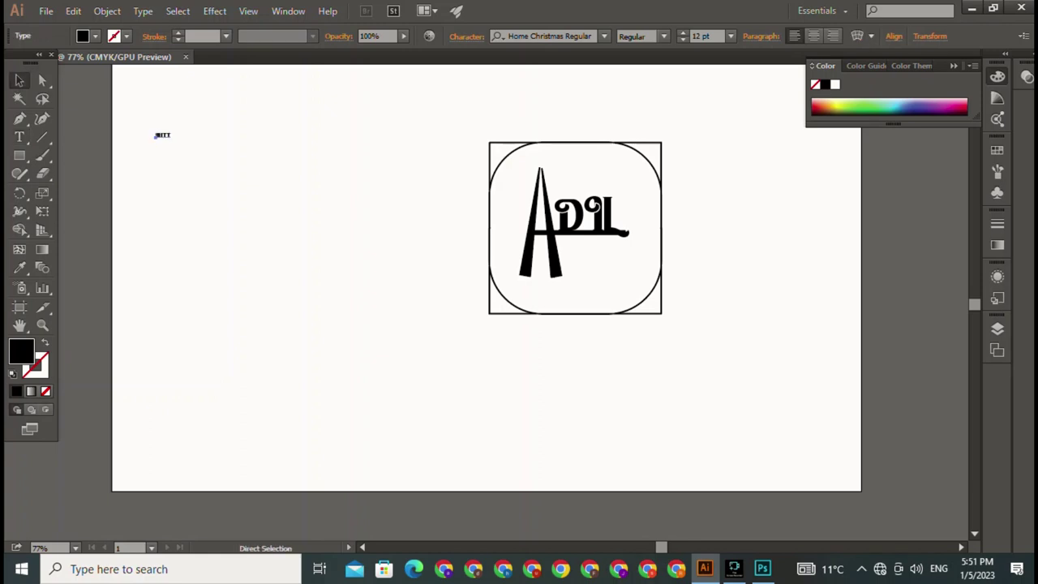
pyautogui.hotkey('ctrl', 'shift', 'a')
pyautogui.keyDown('shift'); pyautogui.click(163, 134); pyautogui.keyUp('shift')
pyautogui.write('45')
pyautogui.press('Return')
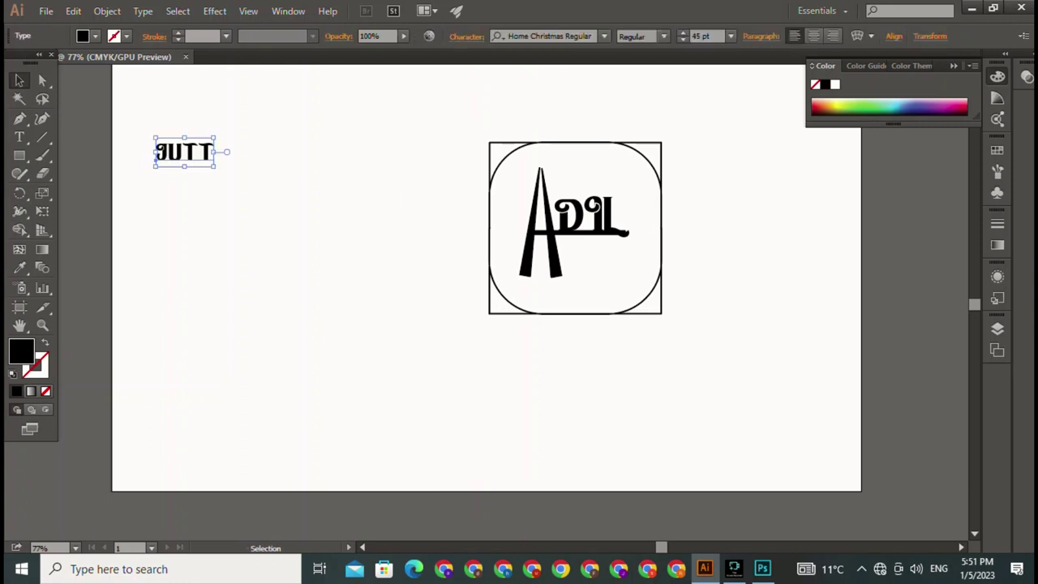